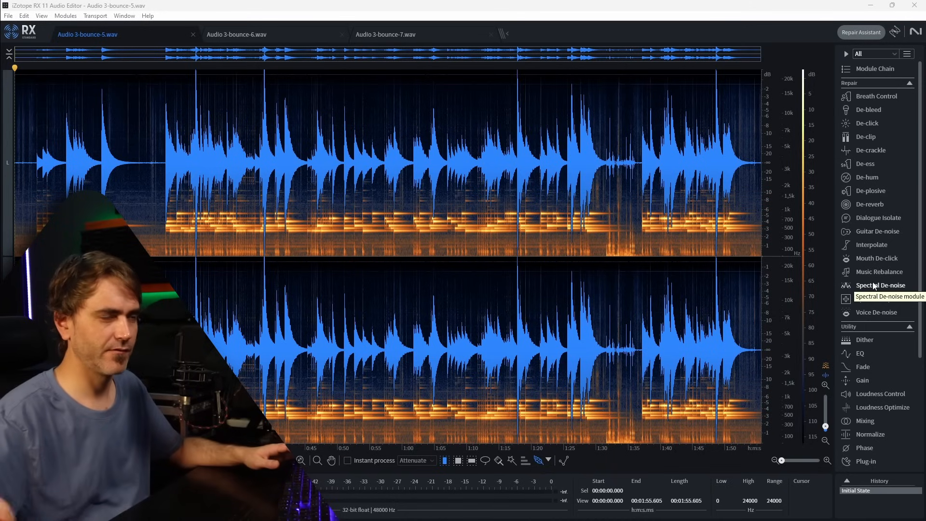
# Learn a noise profile in Spectral De-noise from the silent first 3 seconds of Audio 3-bounce-5.wav.
pyautogui.moveTo(34, 208); pyautogui.dragTo(15, 207)
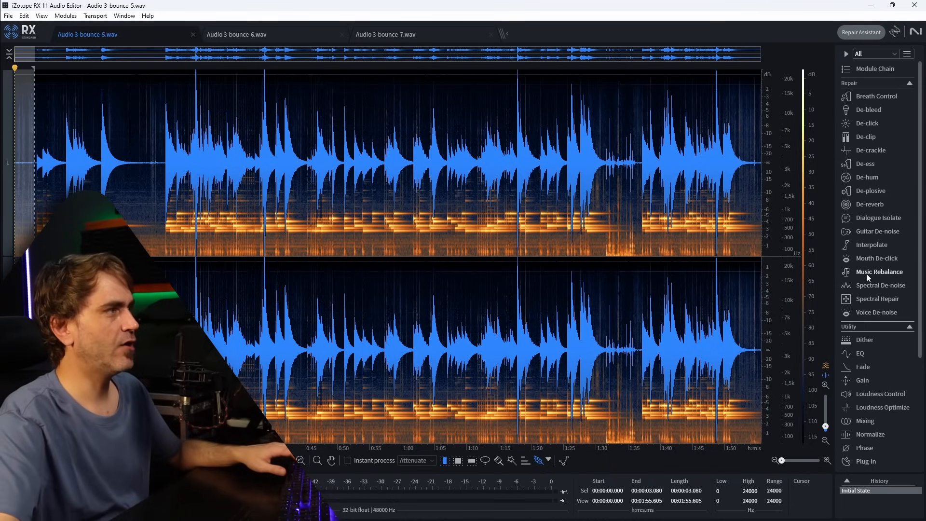
pyautogui.click(874, 286)
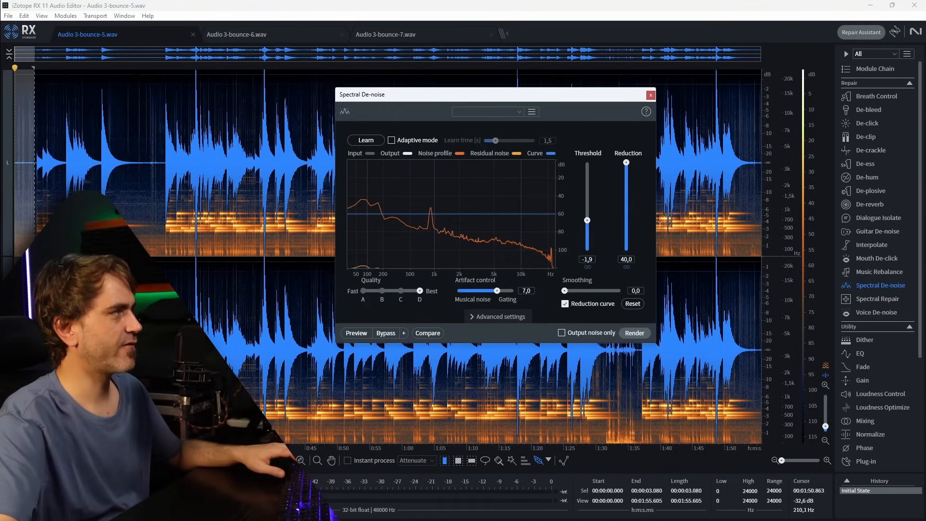
pyautogui.click(378, 145)
# Render Spectral De-noise over the entire Audio 3-bounce-5.wav file, then close the module and clear the selection.
pyautogui.click(66, 231)
pyautogui.hotkey('ctrl', 'a')
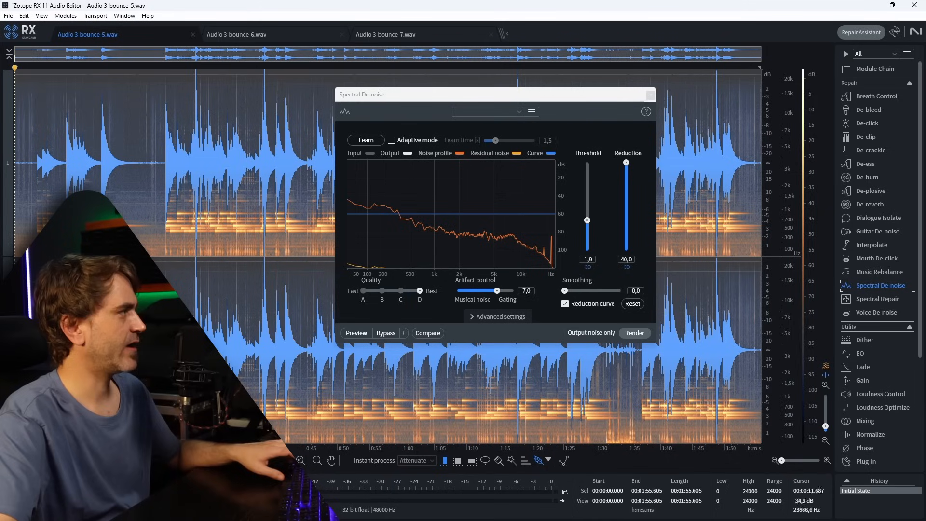
pyautogui.click(633, 334)
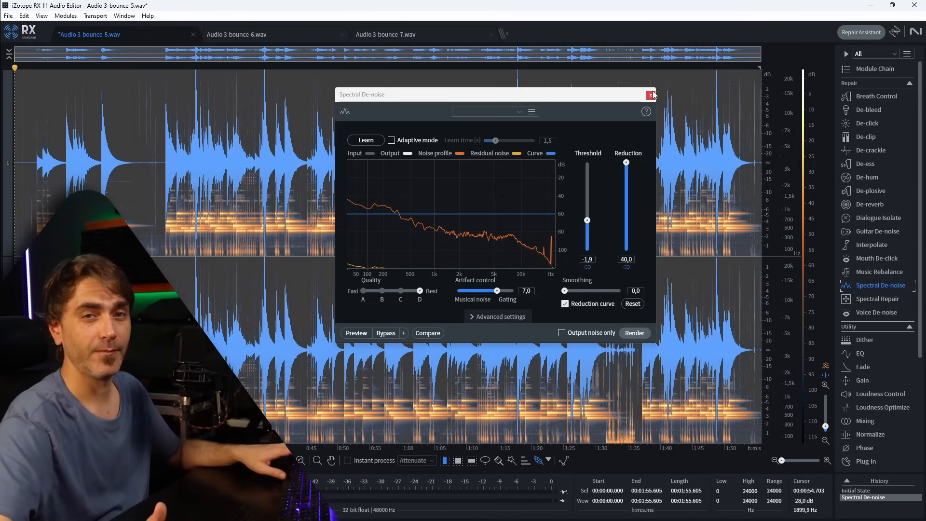
pyautogui.click(650, 95)
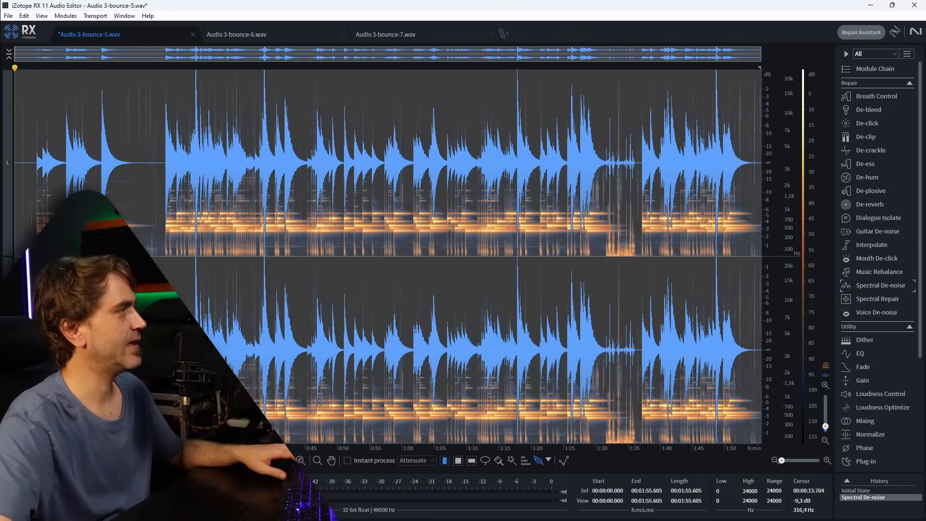
pyautogui.click(111, 247)
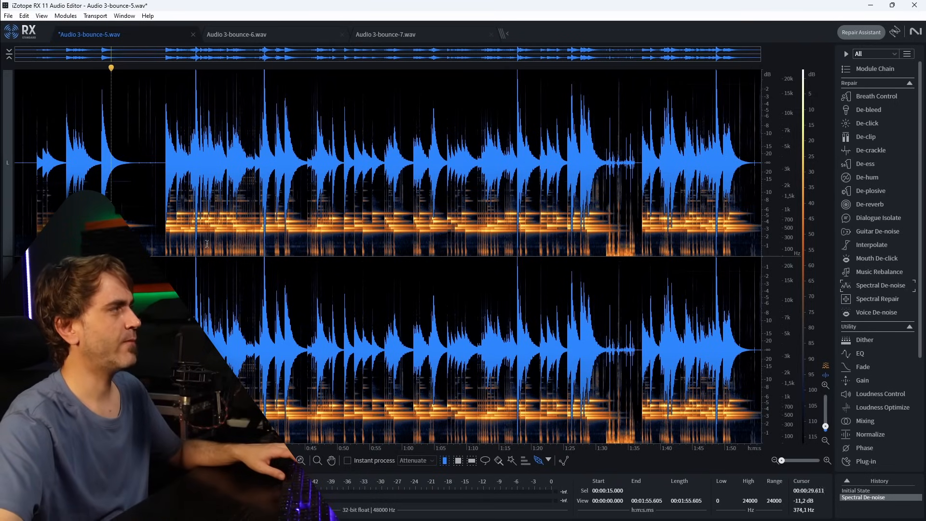
# Denoise Audio 3-bounce-6.wav with Spectral De-noise, learning the noise profile from its silent first 3 seconds.
pyautogui.click(244, 34)
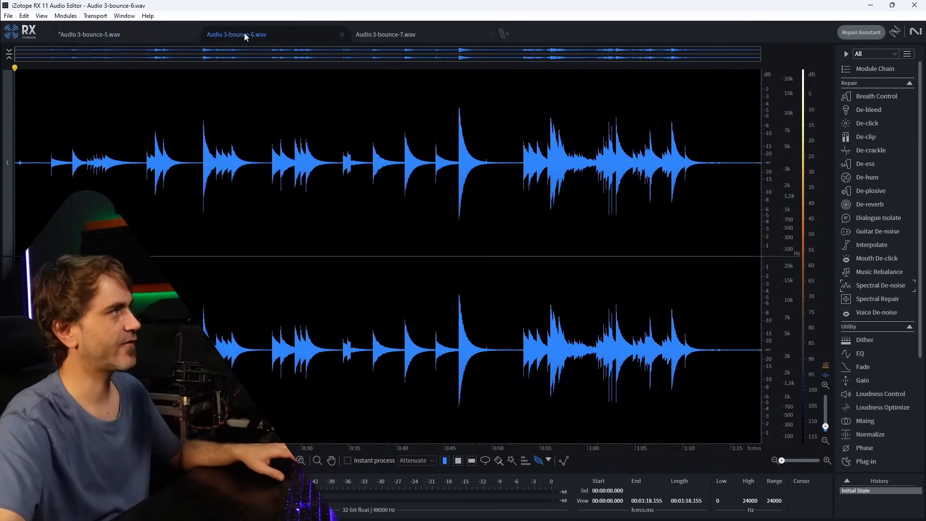
pyautogui.moveTo(44, 171); pyautogui.dragTo(12, 175)
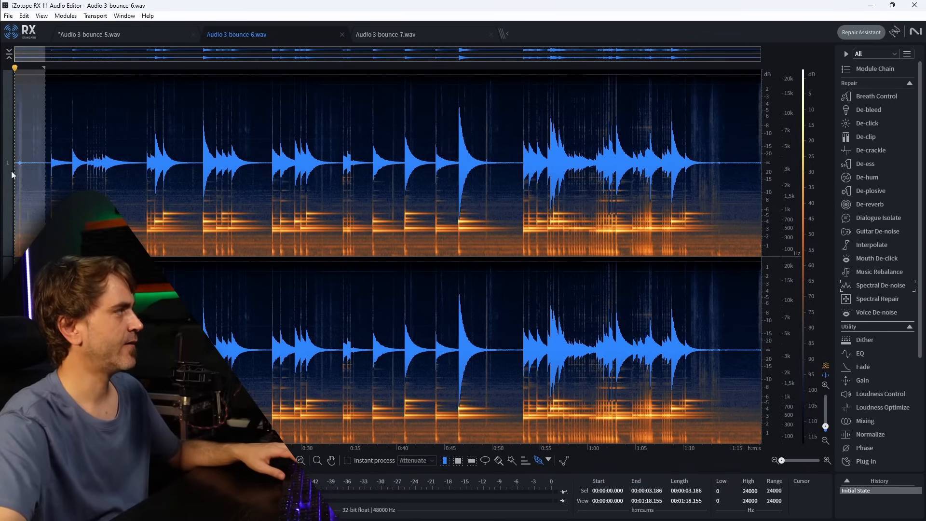
pyautogui.click(880, 287)
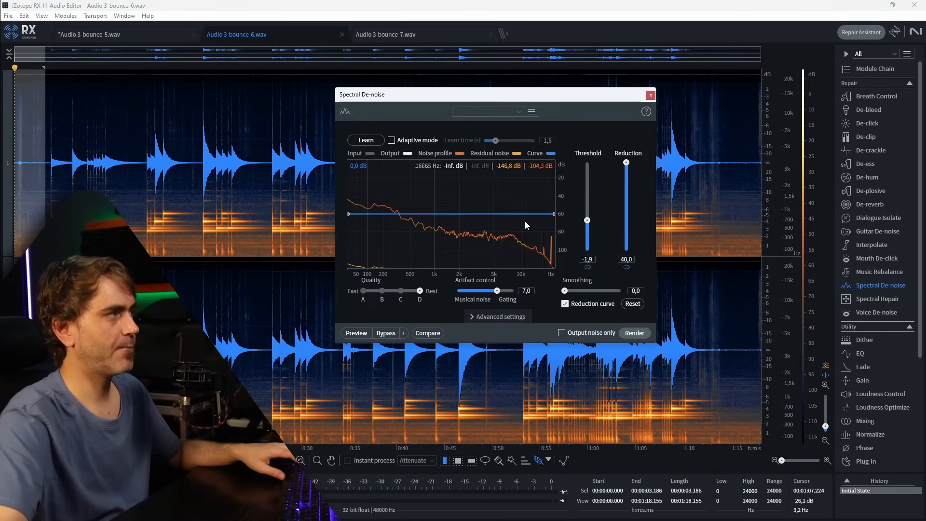
pyautogui.click(366, 140)
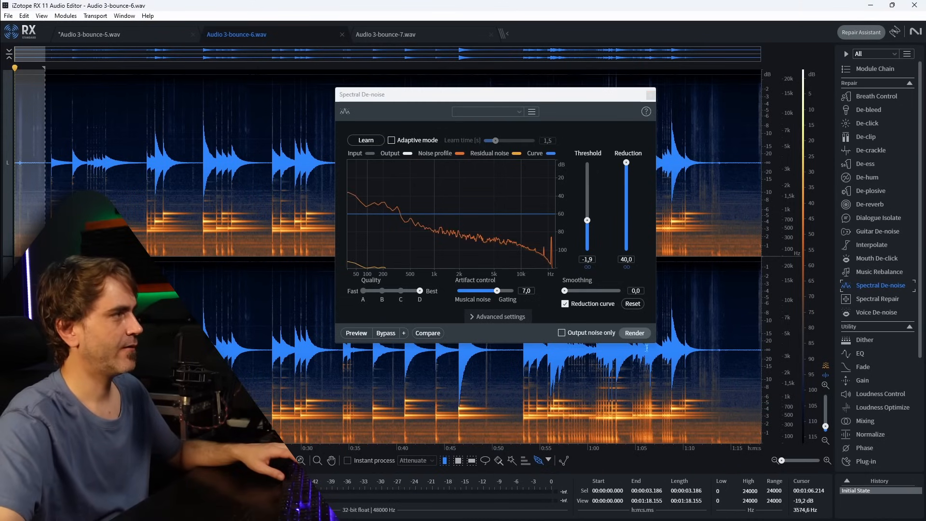
pyautogui.click(634, 333)
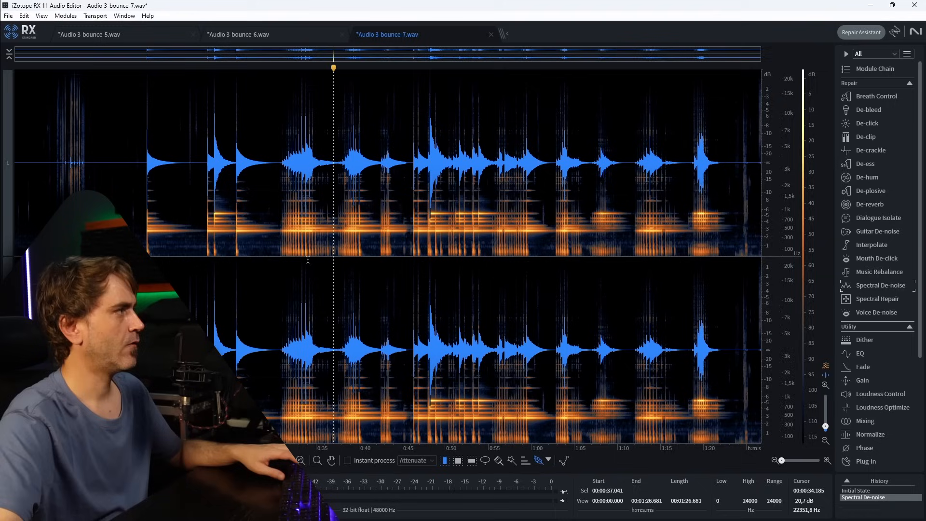
# Examine the spectrogram of Audio 3-bounce-7.wav for low-frequency noise remaining beneath the notes.
pyautogui.click(275, 249)
pyautogui.click(265, 246)
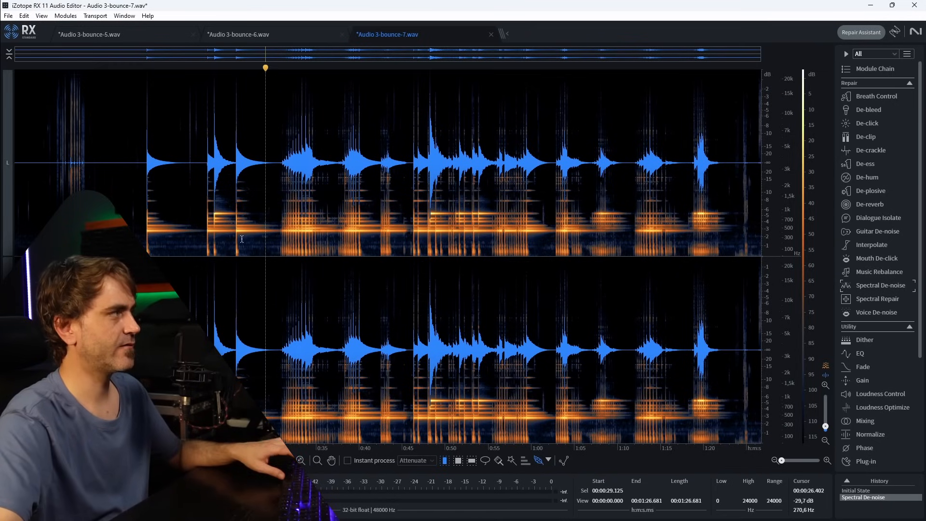
pyautogui.scroll(5, 242, 239)
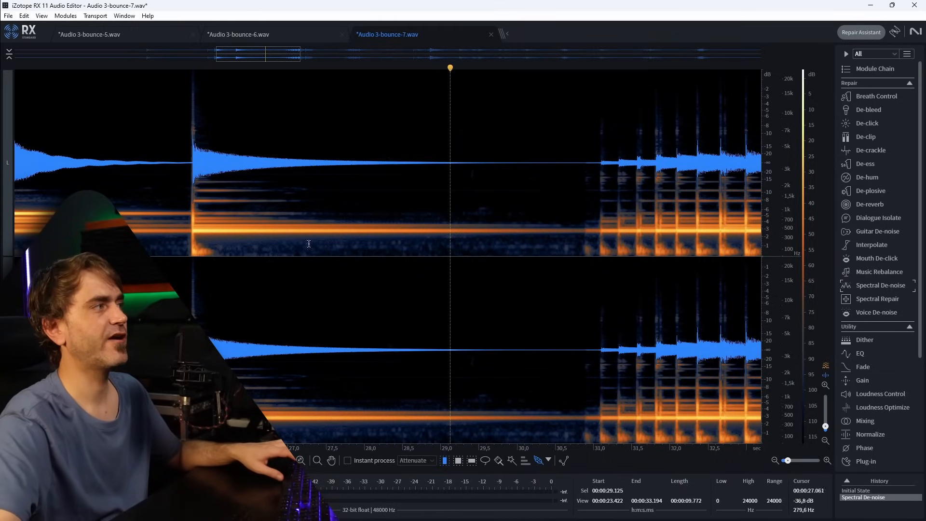
pyautogui.scroll(-3, 308, 244)
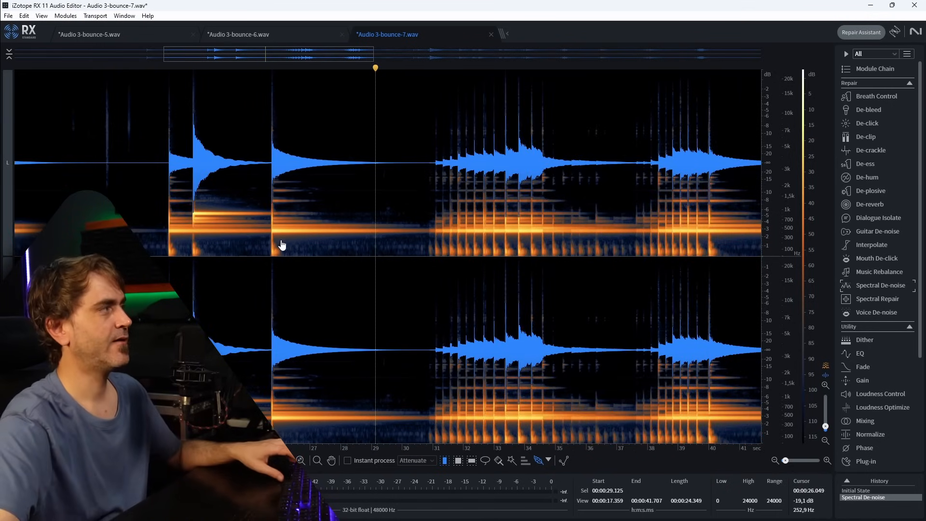
pyautogui.scroll(2, 282, 245)
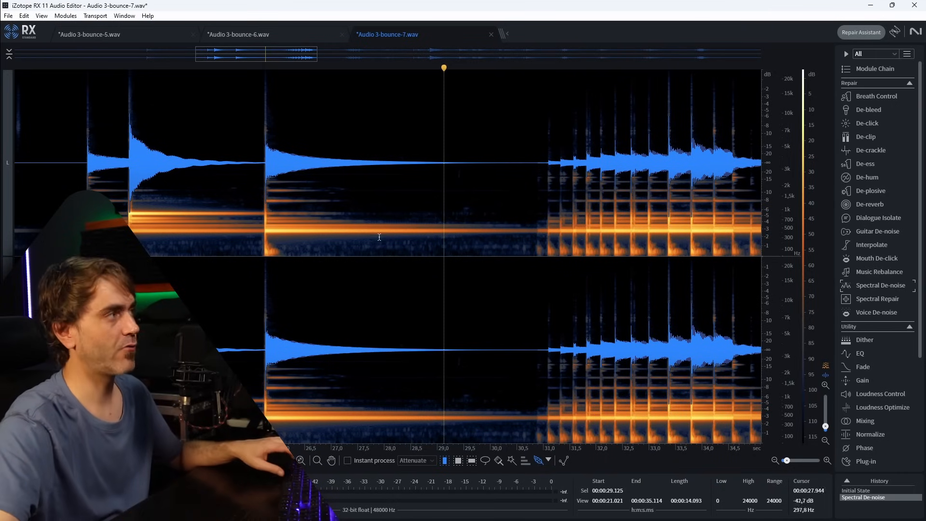
pyautogui.scroll(-4, 381, 240)
pyautogui.scroll(-3, 359, 233)
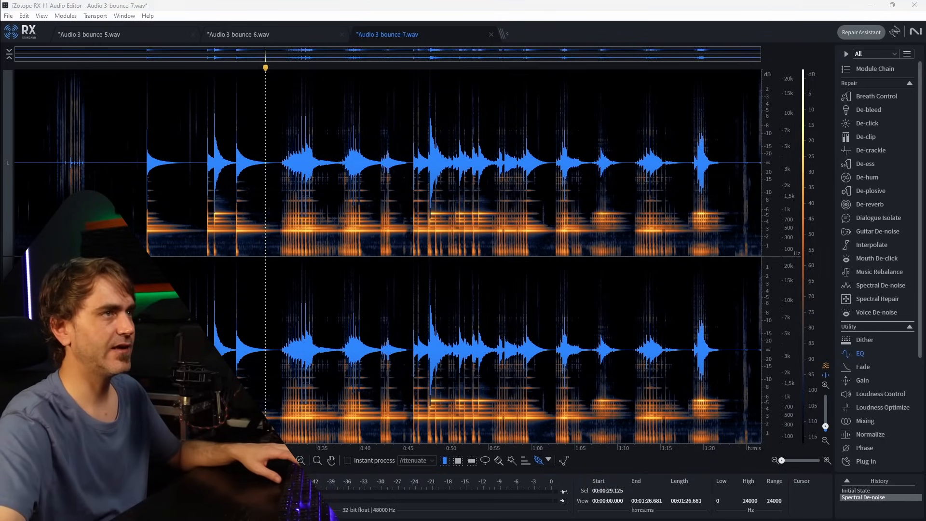
# Apply a Brickwall high-pass EQ filter at 300 Hz to the whole Audio 3-bounce-7.wav file.
pyautogui.moveTo(925, 143); pyautogui.dragTo(585, 148)
pyautogui.click(564, 330)
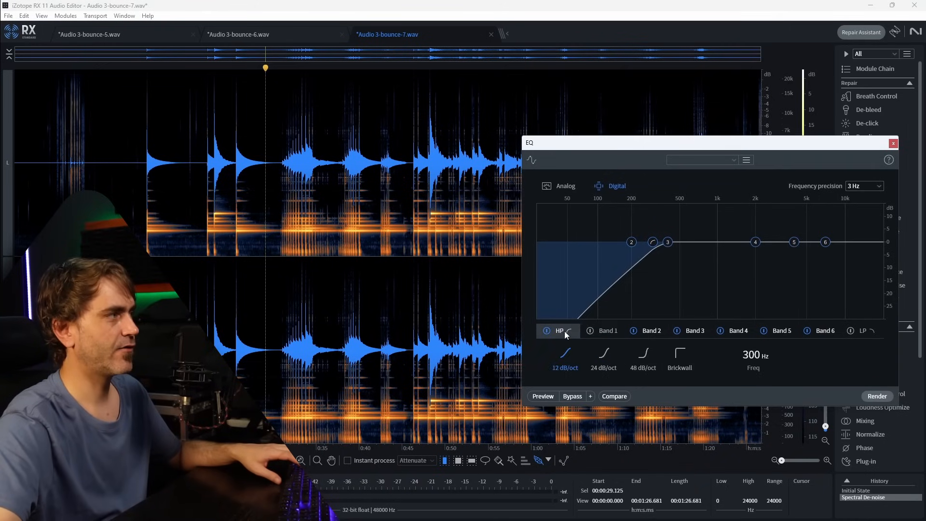
pyautogui.click(685, 362)
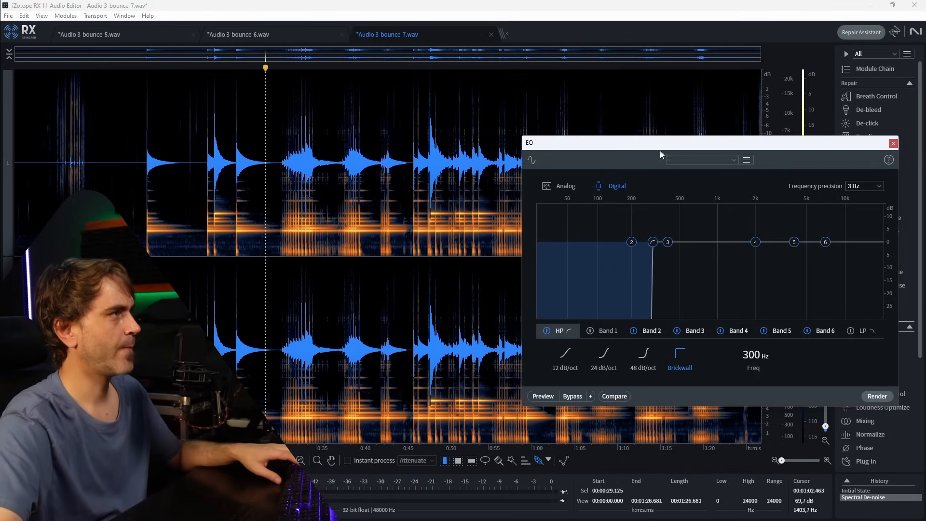
pyautogui.moveTo(660, 151); pyautogui.dragTo(635, 249)
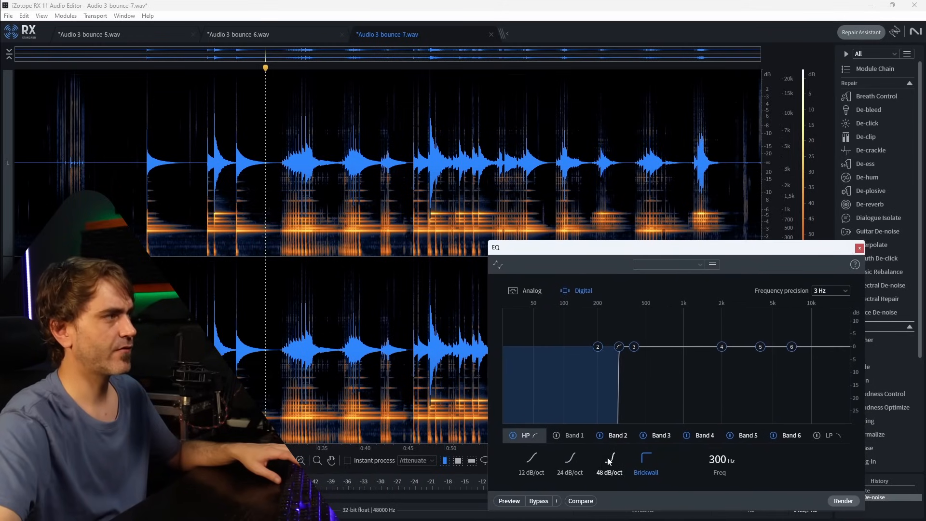
pyautogui.click(841, 501)
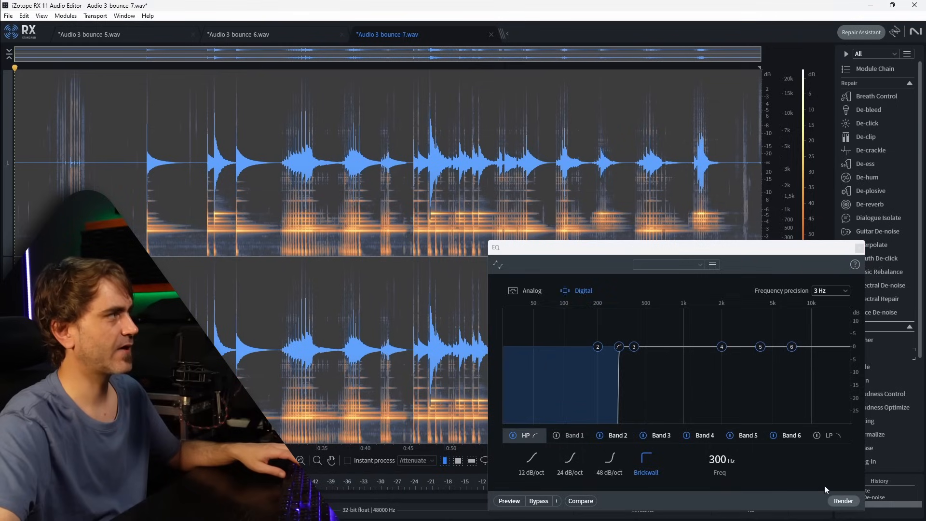
# Change the high-pass slope to 12 dB/oct at 300 Hz and render the EQ again.
pyautogui.click(531, 458)
pyautogui.click(842, 502)
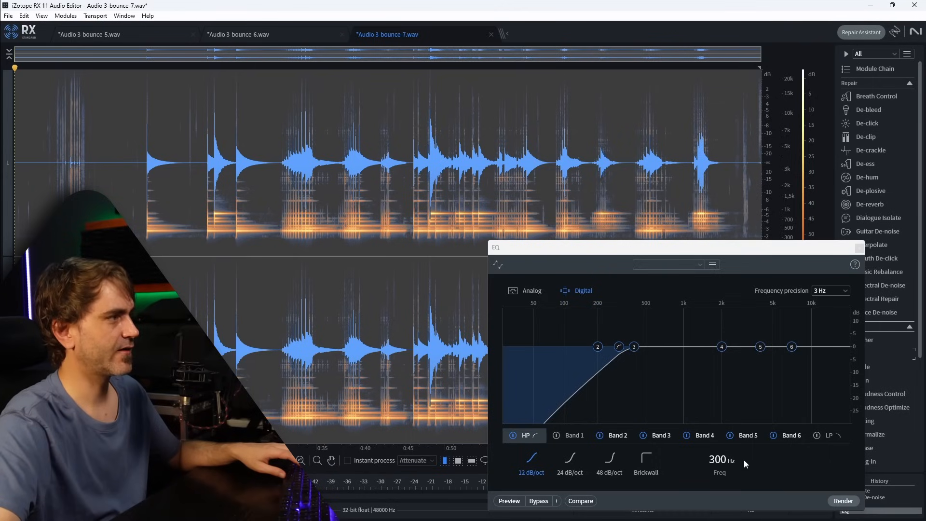
pyautogui.moveTo(726, 463); pyautogui.dragTo(728, 463)
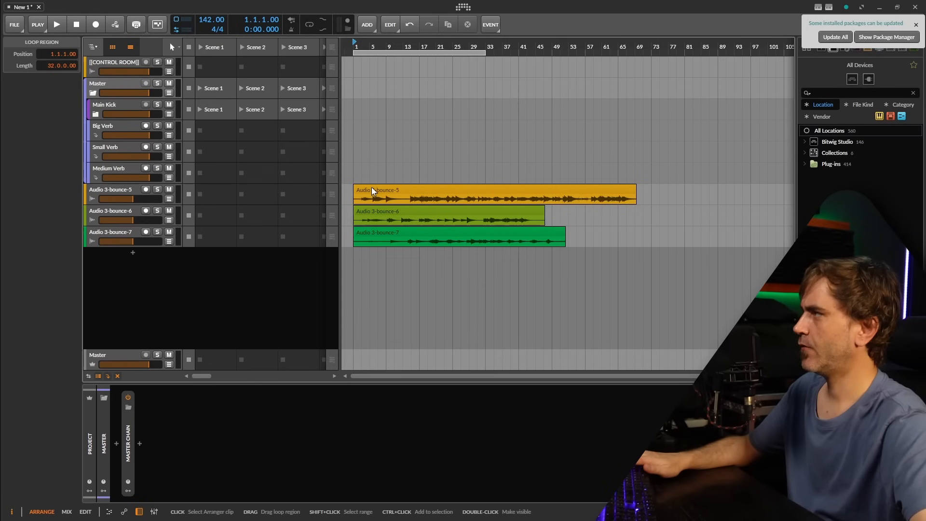
# In Bitwig Studio, enlarge the Audio 3-bounce-5 track and split its clip at 3.1.2, at 14.4.1 and shortly before bar 13.
pyautogui.moveTo(98, 204); pyautogui.dragTo(96, 241)
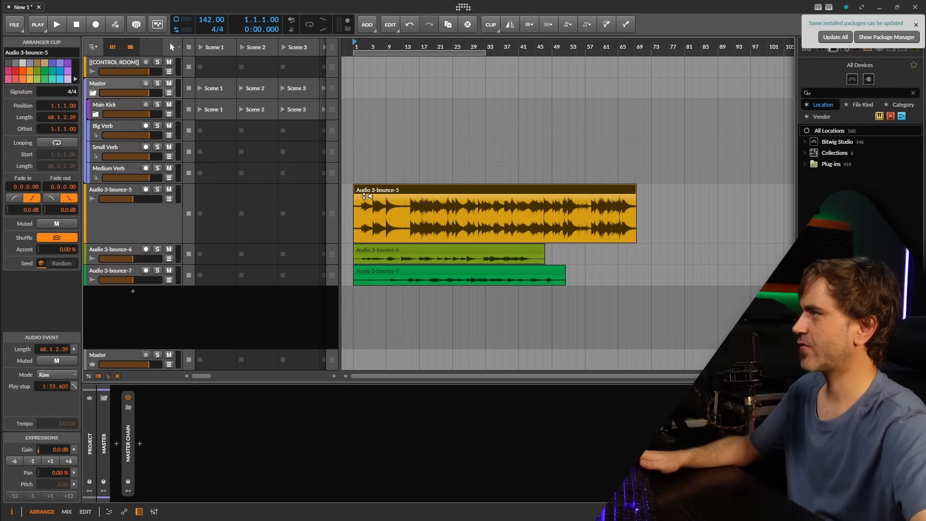
pyautogui.scroll(3, 368, 200)
pyautogui.scroll(3, 361, 233)
pyautogui.scroll(5, 371, 232)
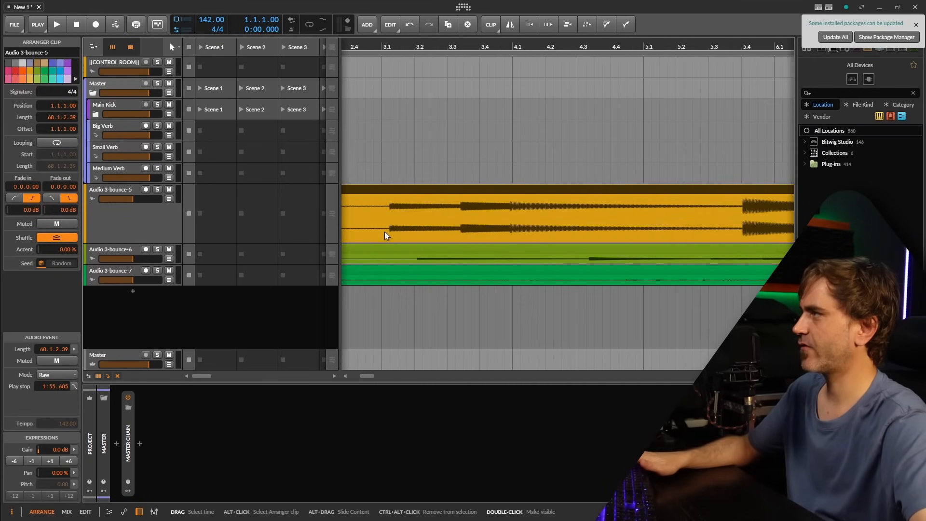
pyautogui.press('5')
pyautogui.click(393, 233)
pyautogui.scroll(-5, 393, 233)
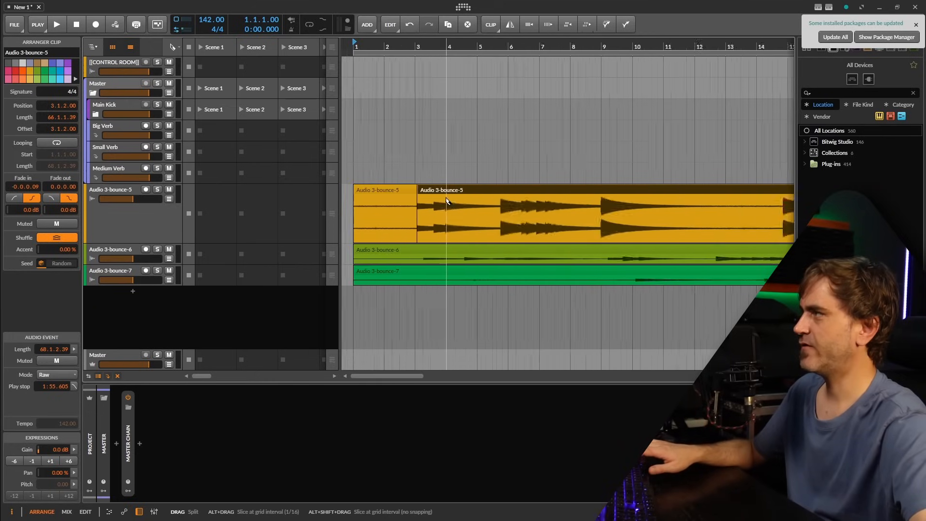
pyautogui.click(674, 232)
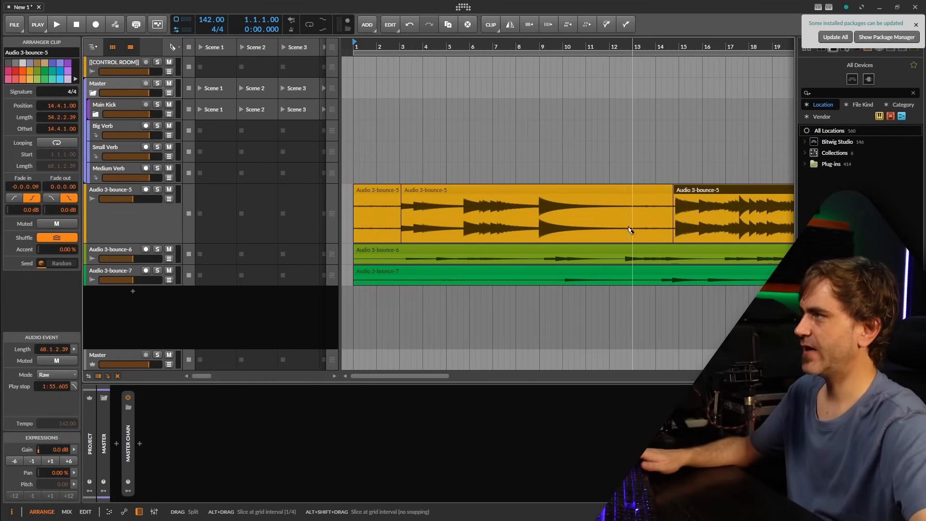
pyautogui.click(628, 232)
# Delete the silent gap and the silent opening from the Audio 3-bounce-5 track, moving the long remaining clip earlier to close the gap.
pyautogui.press('1')
pyautogui.press('Delete')
pyautogui.moveTo(705, 194); pyautogui.dragTo(646, 196)
pyautogui.click(396, 189)
pyautogui.press('Delete')
# Cut out the quiet noisy section near the end of the Audio 3-bounce-5 clip and move the final part to 52.3.1.
pyautogui.scroll(-5, 445, 187)
pyautogui.scroll(-2, 445, 186)
pyautogui.scroll(6, 626, 200)
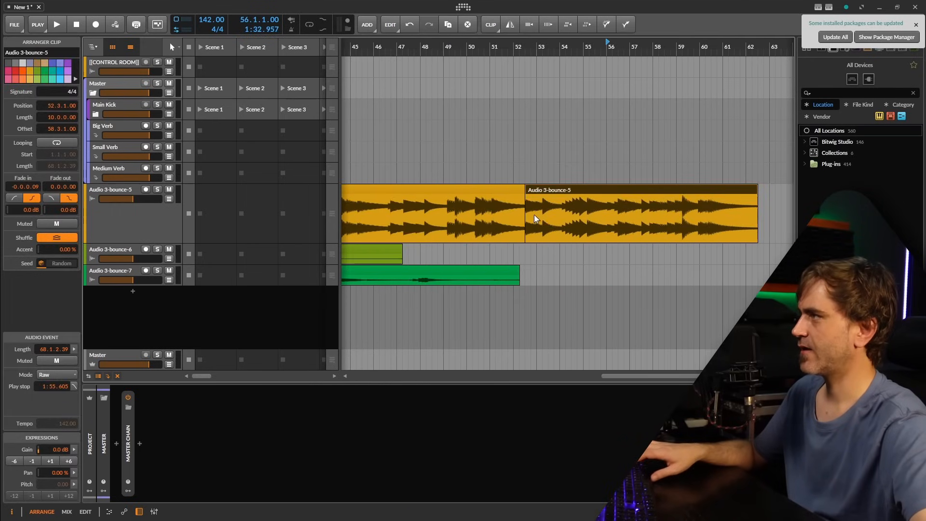
pyautogui.scroll(3, 530, 212)
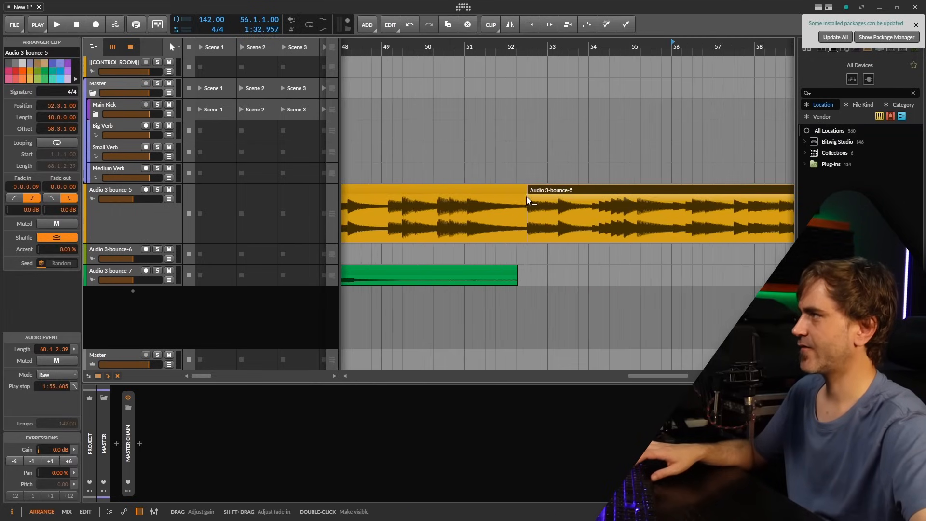
pyautogui.scroll(-5, 526, 200)
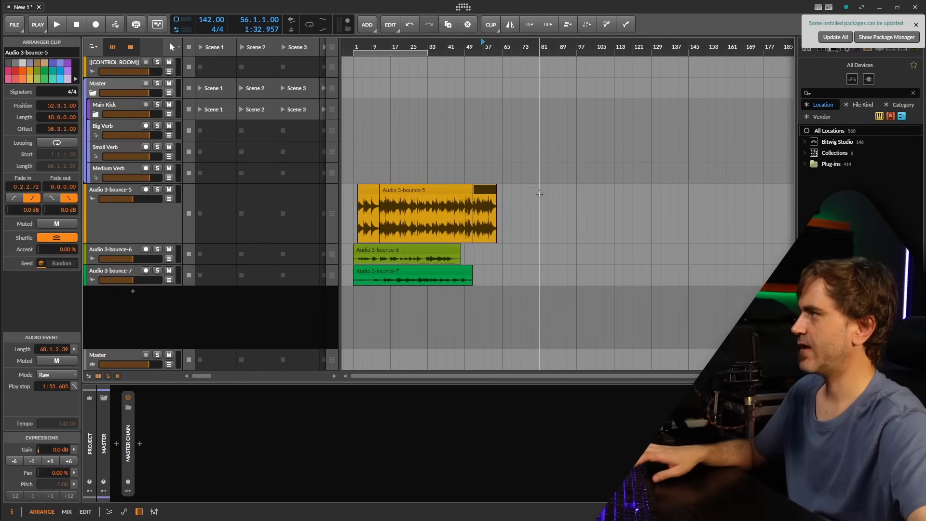
# Consolidate all Audio 3-bounce-5 pieces into a single clip and bounce it in place.
pyautogui.moveTo(516, 186); pyautogui.dragTo(319, 202)
pyautogui.hotkey('ctrl', 'j')
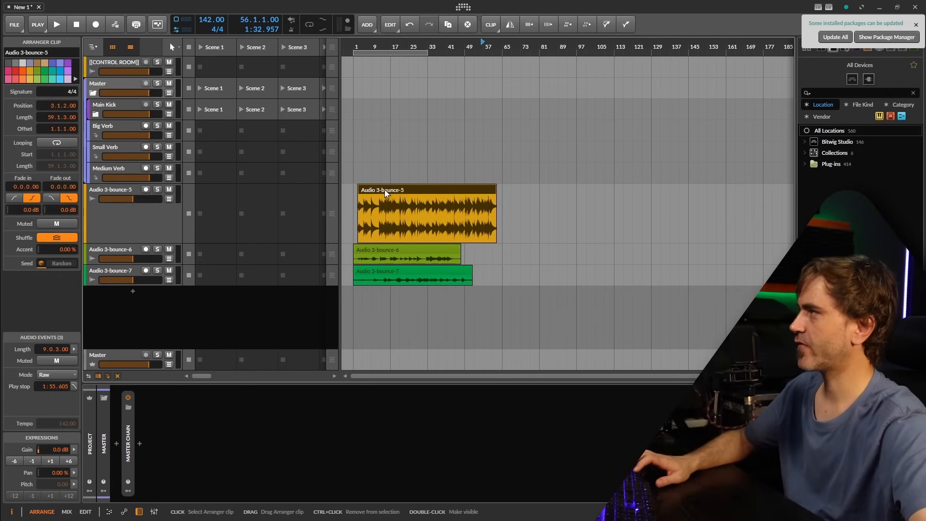
pyautogui.rightClick(385, 190)
pyautogui.click(438, 457)
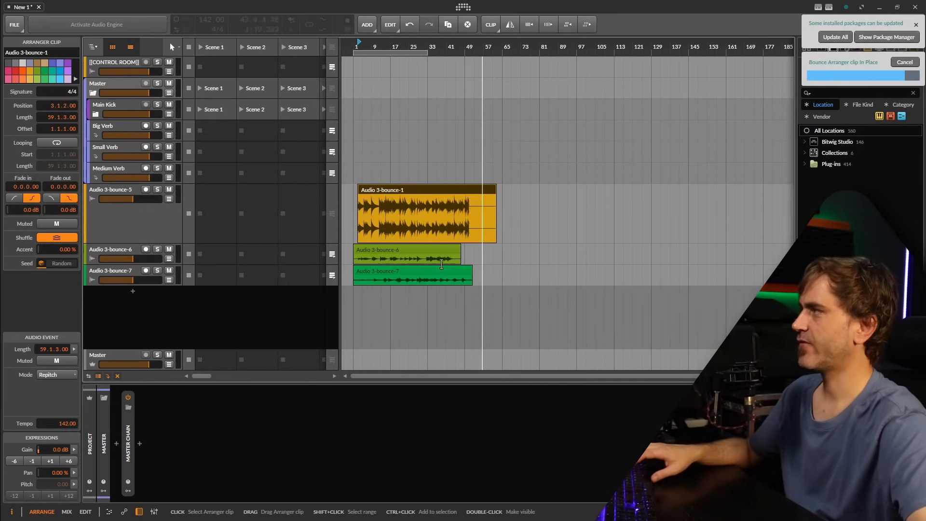
# Add a new instrument track with Serum 2 below the audio tracks.
pyautogui.click(133, 291)
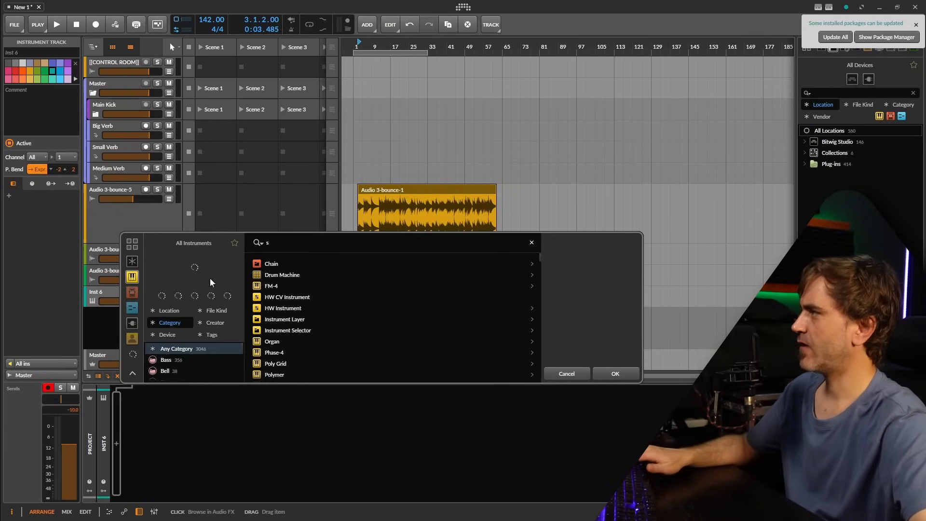
pyautogui.write('ser')
pyautogui.doubleClick(281, 278)
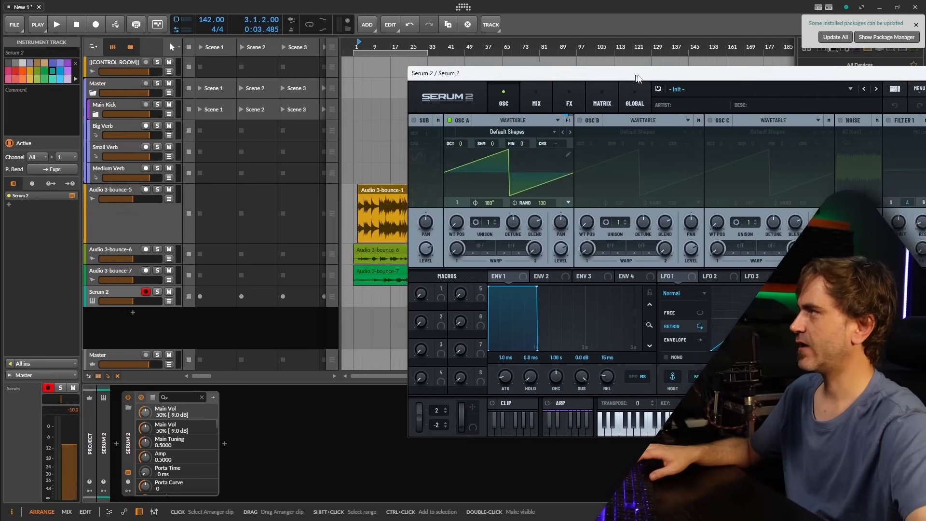
# Load the bounced clip into Serum 2's oscillator A as a Granular source and set its playback mode to Manual.
pyautogui.moveTo(383, 191); pyautogui.dragTo(559, 251)
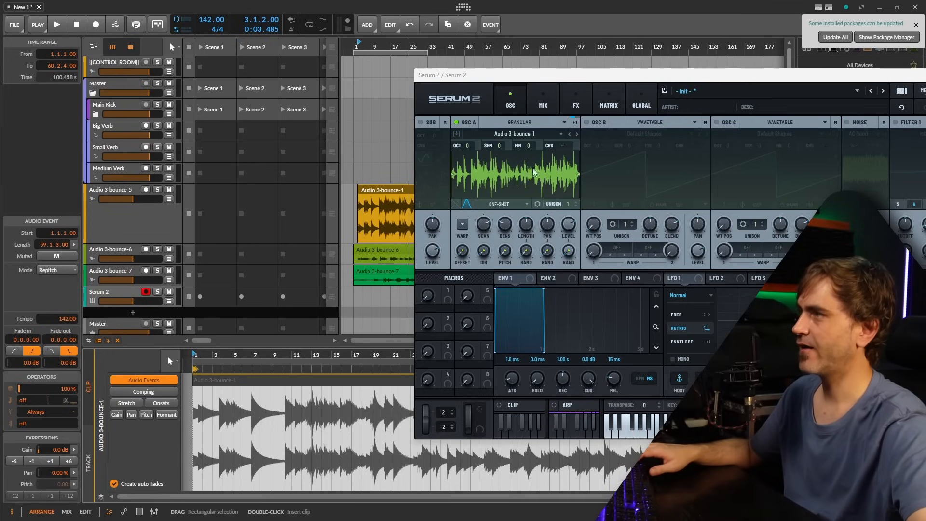
pyautogui.click(504, 204)
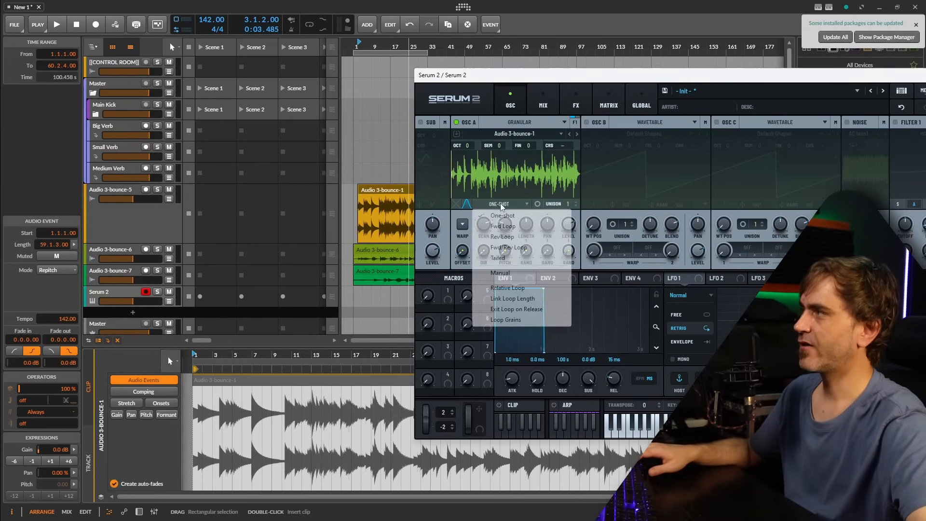
pyautogui.click(500, 272)
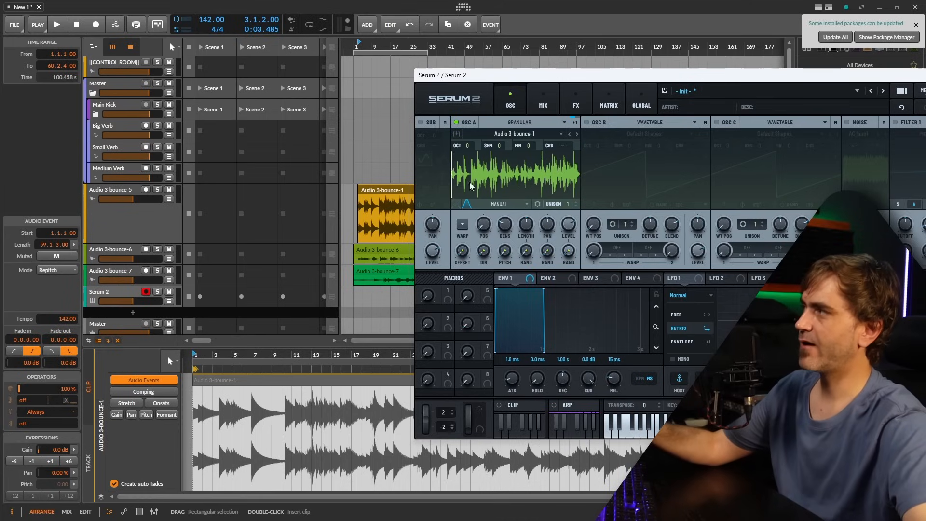
# Raise the Serum 2 track's volume and switch oscillator A's grain length and density to BPM Sync, with density at 1/4.
pyautogui.moveTo(133, 300); pyautogui.dragTo(145, 300)
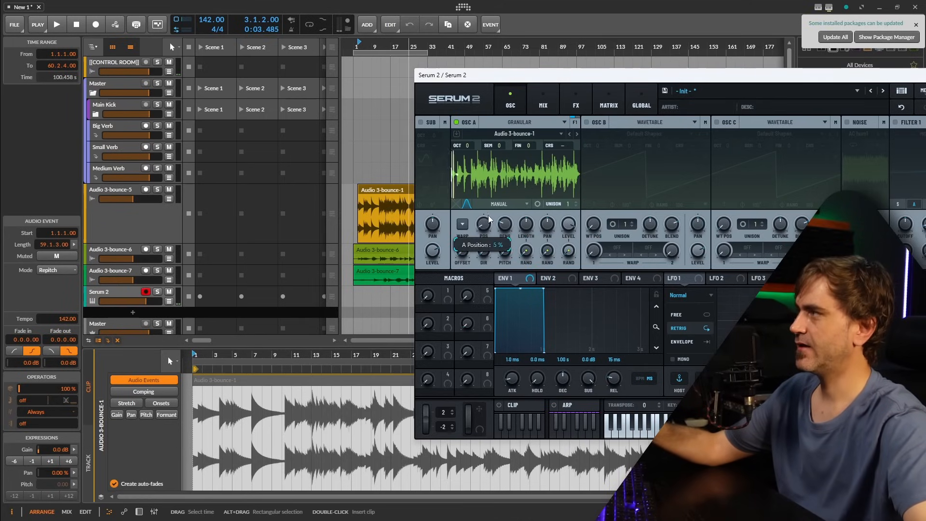
pyautogui.moveTo(485, 225); pyautogui.dragTo(525, 225)
pyautogui.rightClick(526, 223)
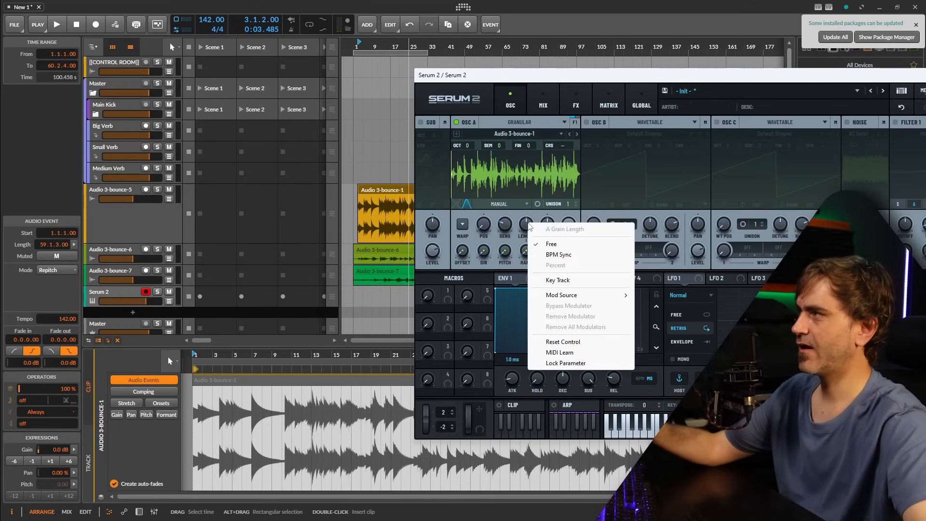
pyautogui.click(567, 255)
pyautogui.rightClick(504, 224)
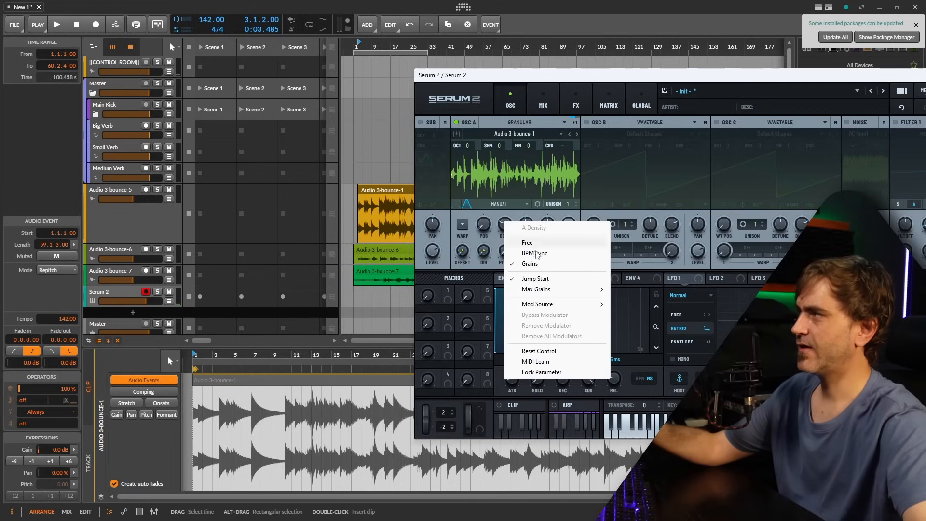
pyautogui.click(544, 255)
pyautogui.moveTo(498, 223); pyautogui.dragTo(505, 209)
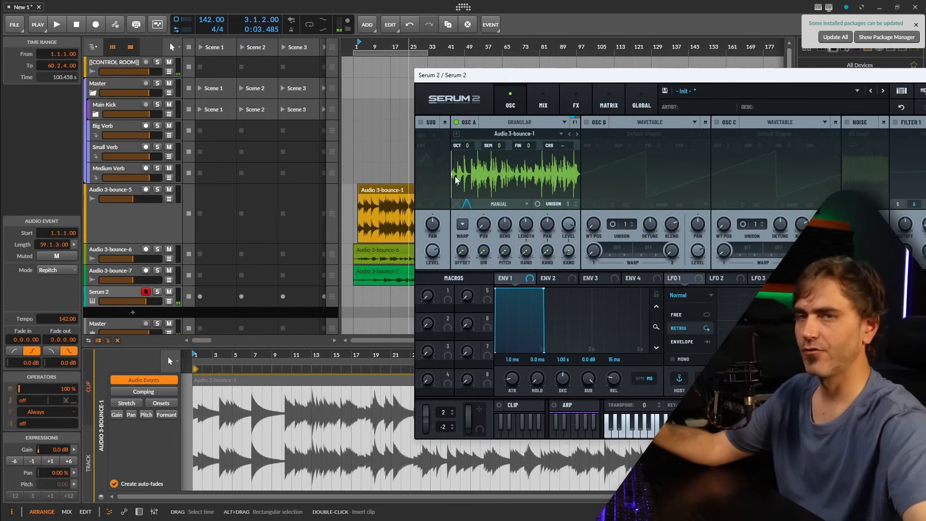
# Change oscillator A's grain window shape to Exp Dec and lower its amount to 13.
pyautogui.click(467, 205)
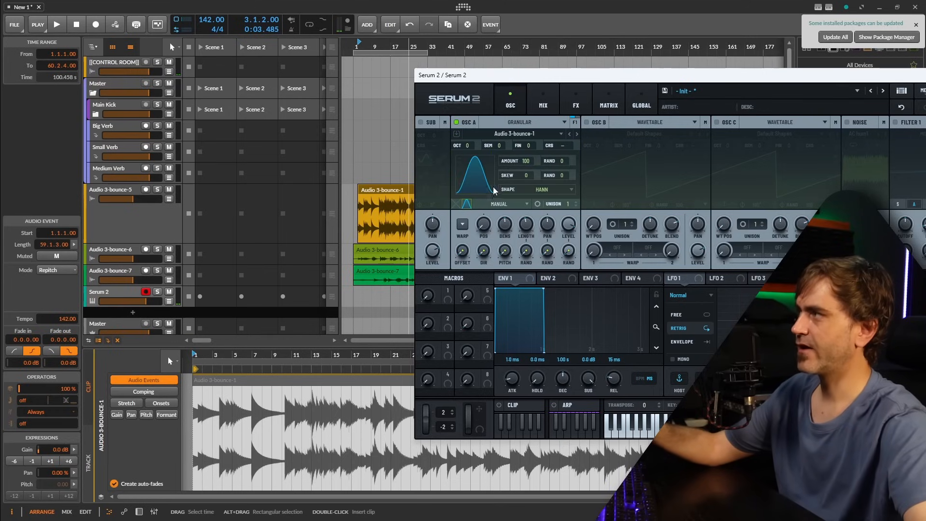
pyautogui.click(549, 189)
pyautogui.click(526, 285)
pyautogui.moveTo(525, 160); pyautogui.dragTo(501, 242)
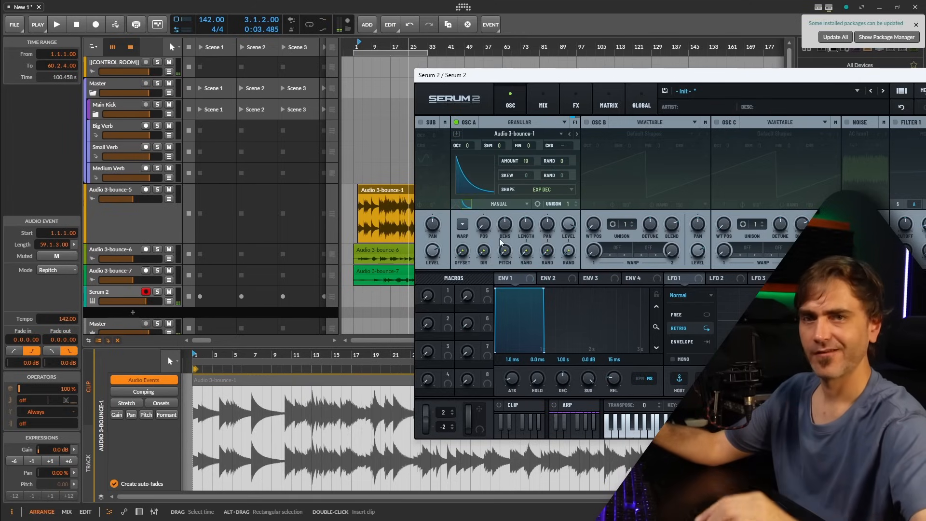
pyautogui.moveTo(528, 164); pyautogui.dragTo(526, 243)
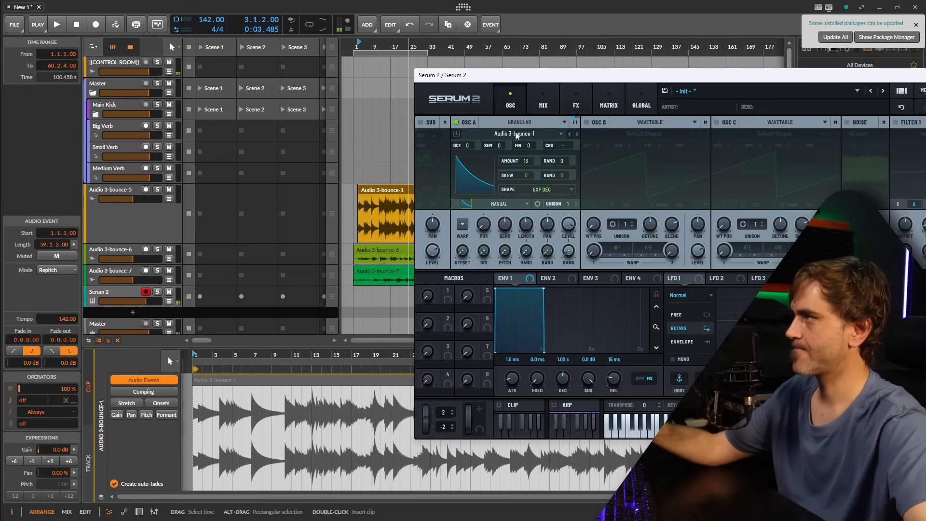
pyautogui.click(466, 203)
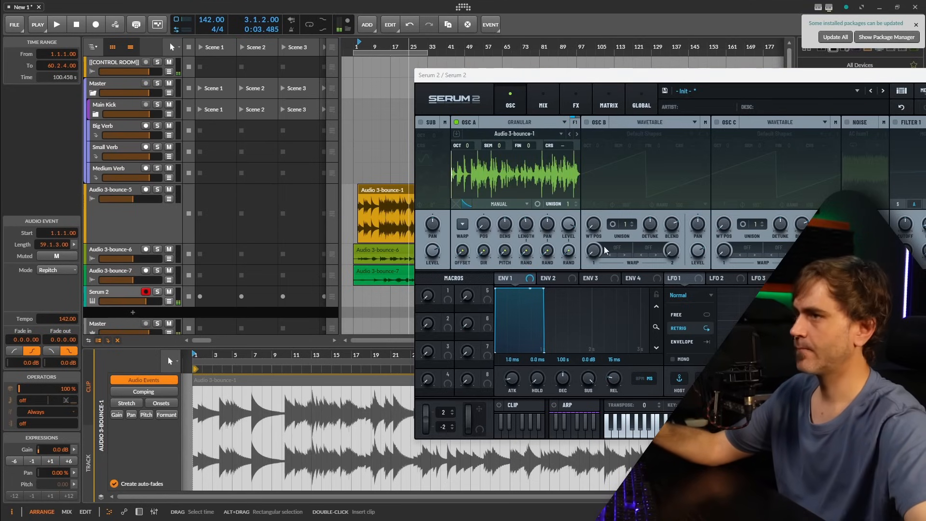
# Sweep oscillator A's grain position through the sample and back to the start to audition different spots.
pyautogui.moveTo(482, 227); pyautogui.dragTo(508, 167)
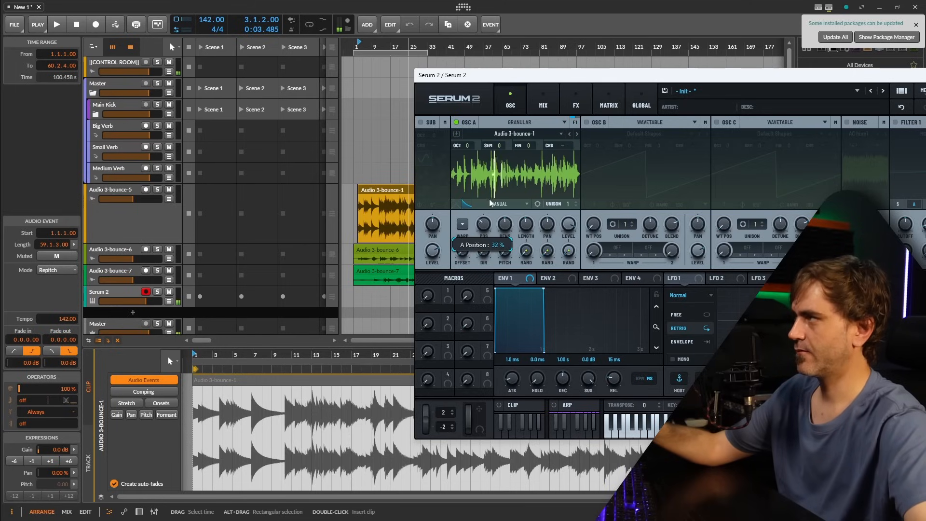
pyautogui.moveTo(489, 199); pyautogui.dragTo(474, 240)
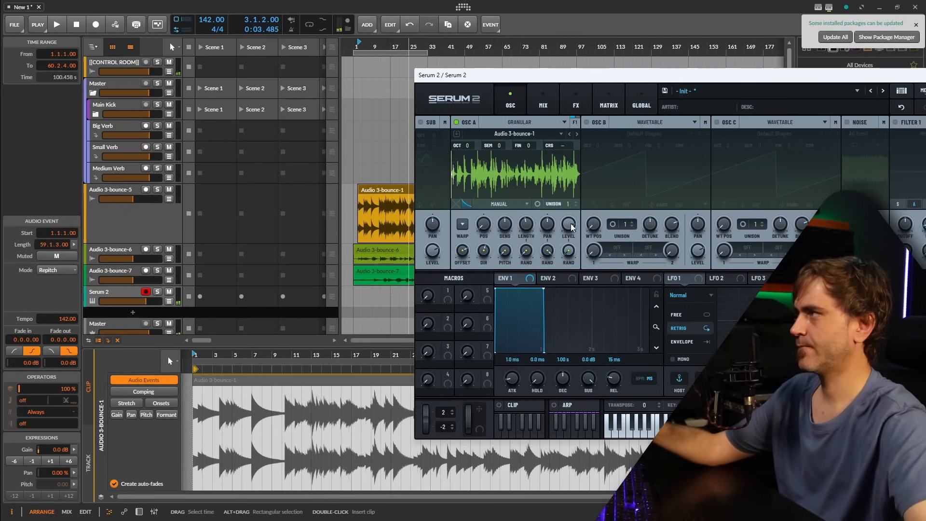
pyautogui.moveTo(572, 228)
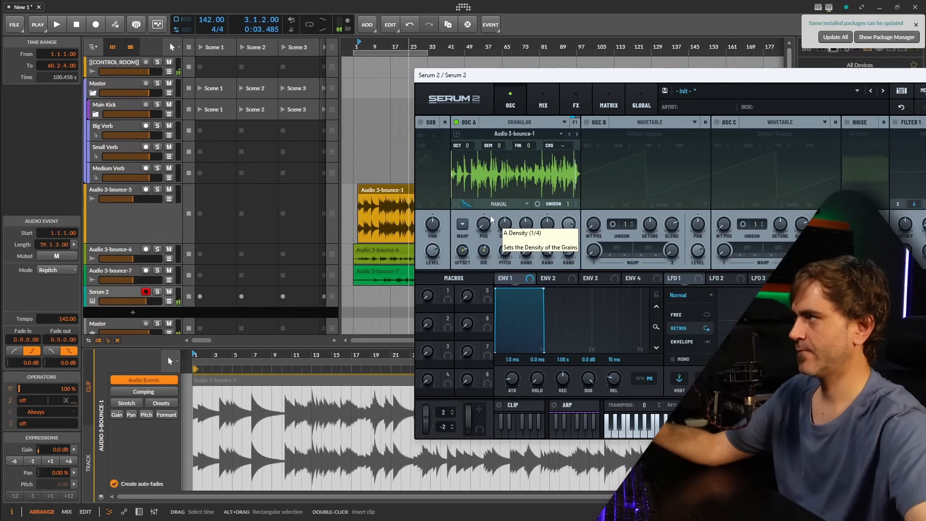
# Set oscillator A's grain window to the Hann shape with an amount of 100 and a skew of -99.
pyautogui.click(466, 203)
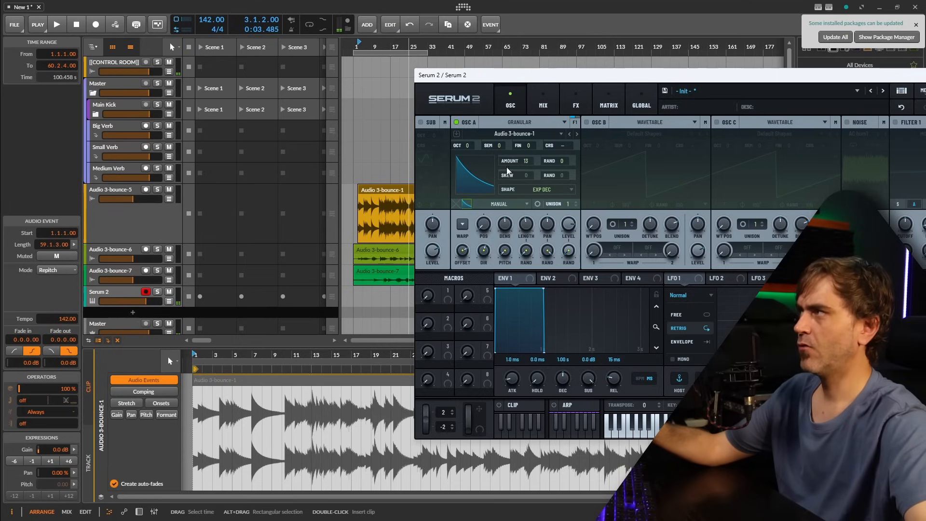
pyautogui.click(539, 188)
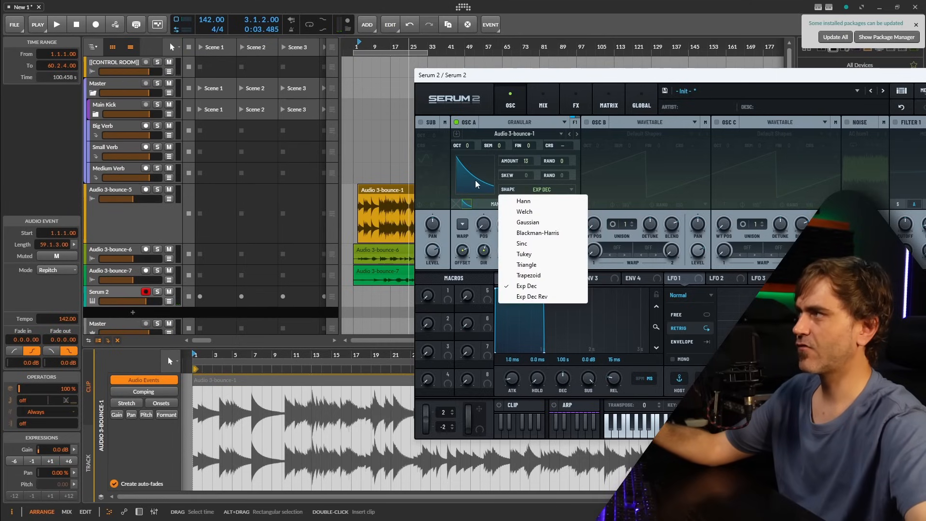
pyautogui.click(524, 211)
pyautogui.click(527, 185)
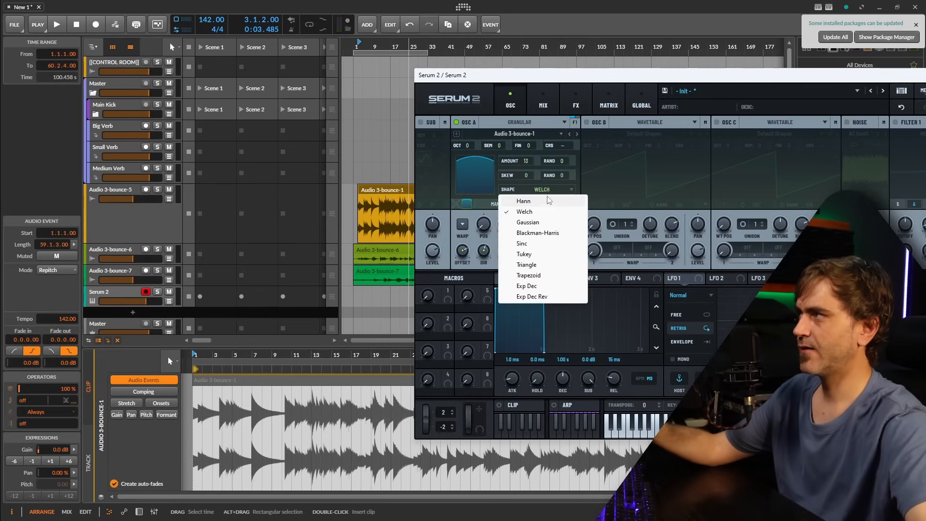
pyautogui.click(549, 203)
pyautogui.moveTo(525, 175); pyautogui.dragTo(484, 195)
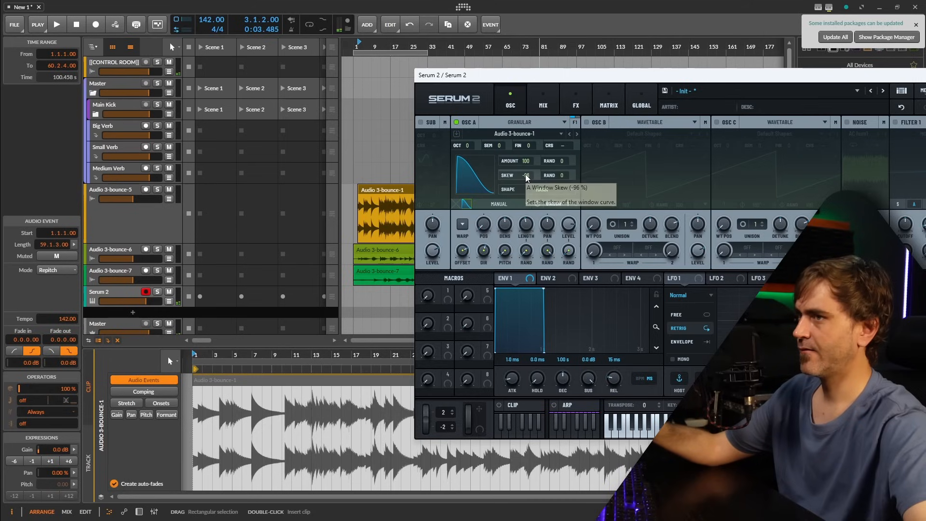
pyautogui.moveTo(529, 174); pyautogui.dragTo(528, 177)
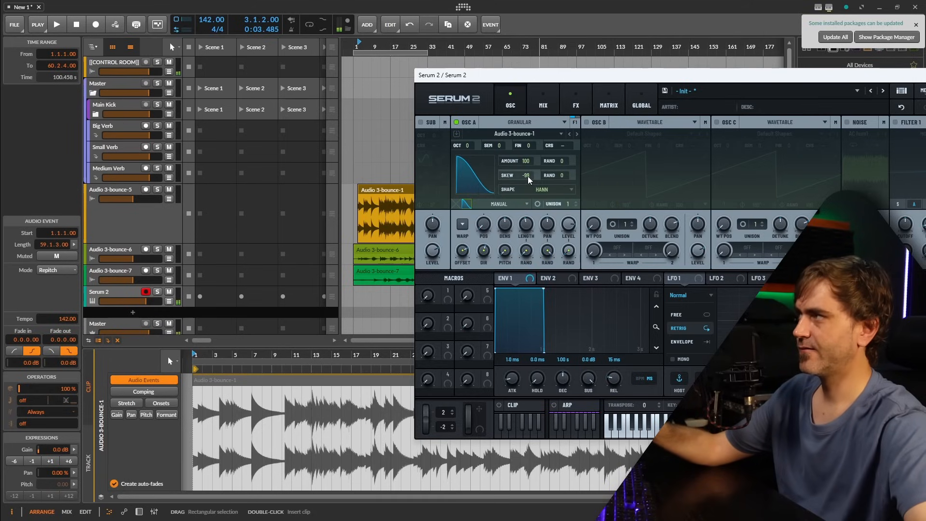
pyautogui.click(466, 203)
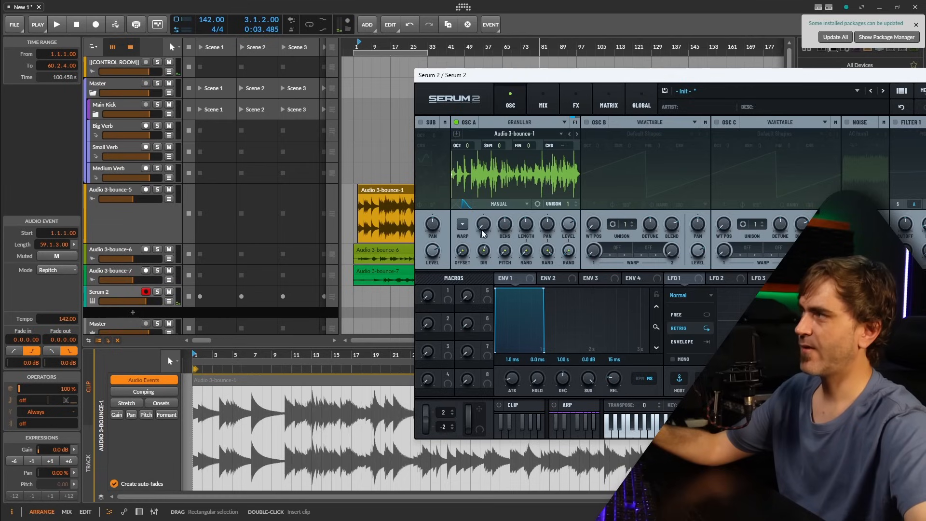
# Assign Macro 1 to oscillator A's grain position and try the macro.
pyautogui.moveTo(542, 75); pyautogui.dragTo(476, 78)
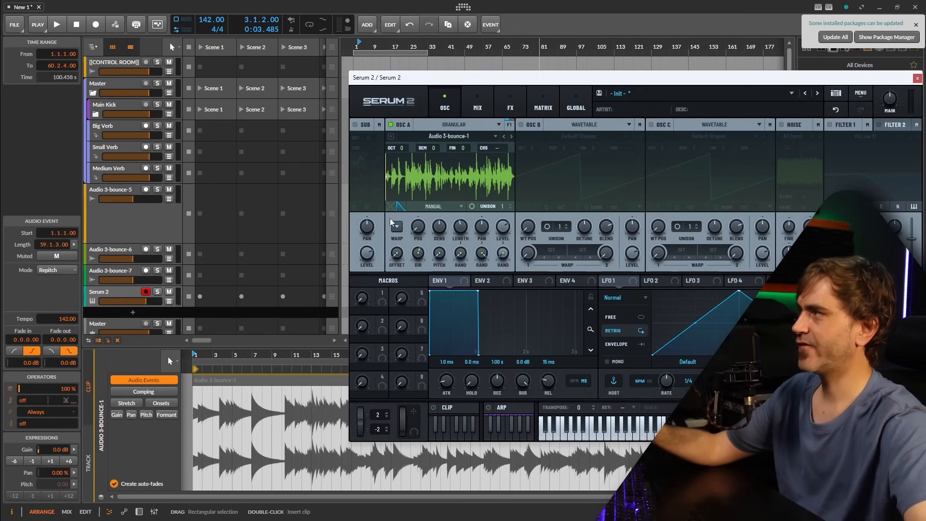
pyautogui.moveTo(381, 293); pyautogui.dragTo(419, 227)
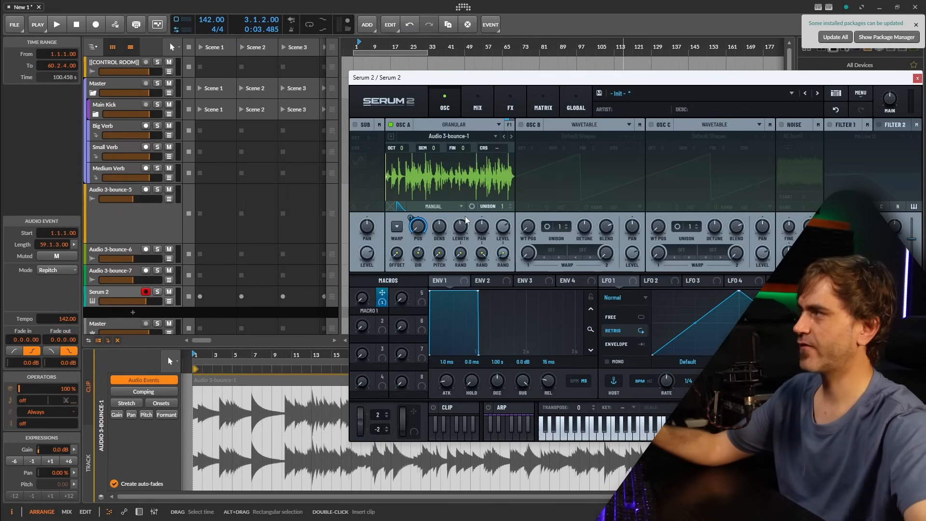
pyautogui.moveTo(359, 300)
pyautogui.mouseDown()
pyautogui.moveTo(373, 316)
pyautogui.moveTo(380, 241)
pyautogui.moveTo(371, 305)
pyautogui.mouseUp()
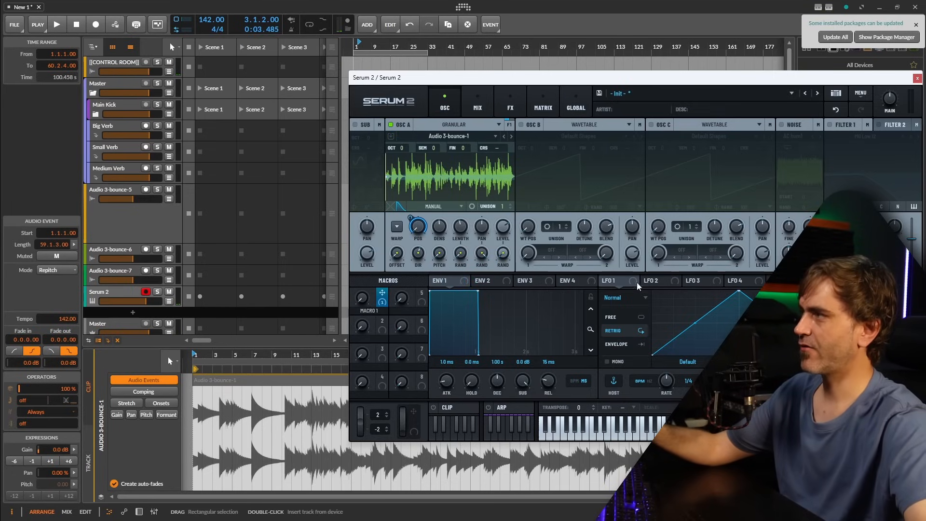
pyautogui.moveTo(617, 279)
pyautogui.mouseDown()
pyautogui.moveTo(425, 323)
pyautogui.moveTo(572, 304)
pyautogui.moveTo(393, 311)
pyautogui.moveTo(535, 286)
pyautogui.moveTo(623, 282)
pyautogui.mouseUp()
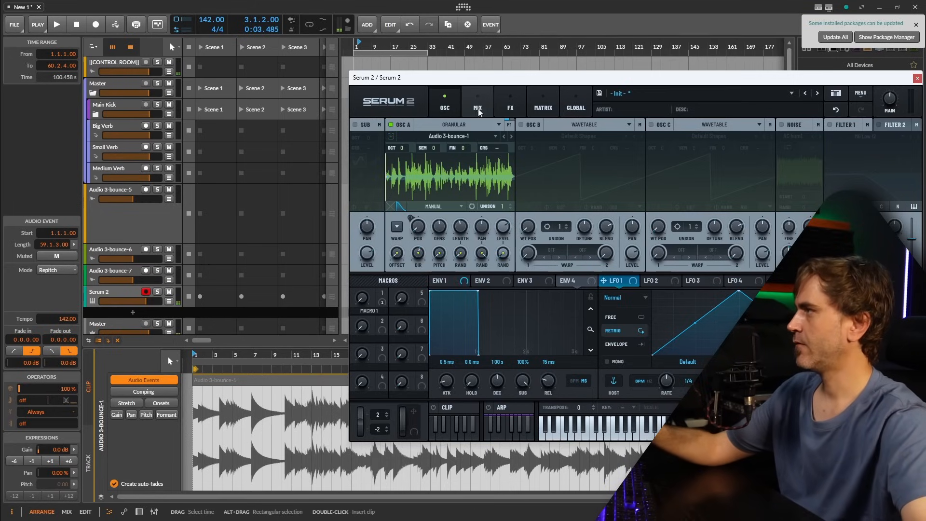
# Copy oscillator A together with its modulations and paste it onto oscillator B.
pyautogui.moveTo(477, 77); pyautogui.dragTo(603, 74)
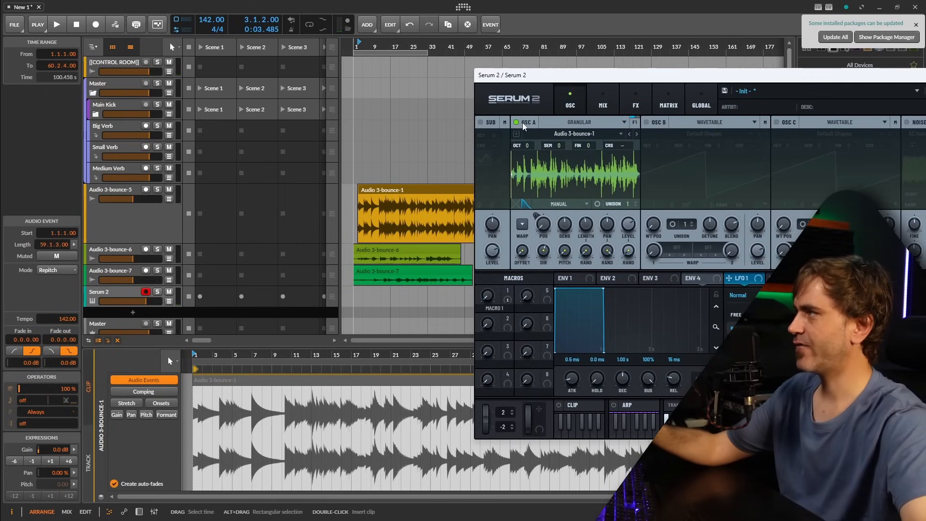
pyautogui.rightClick(525, 123)
pyautogui.click(562, 191)
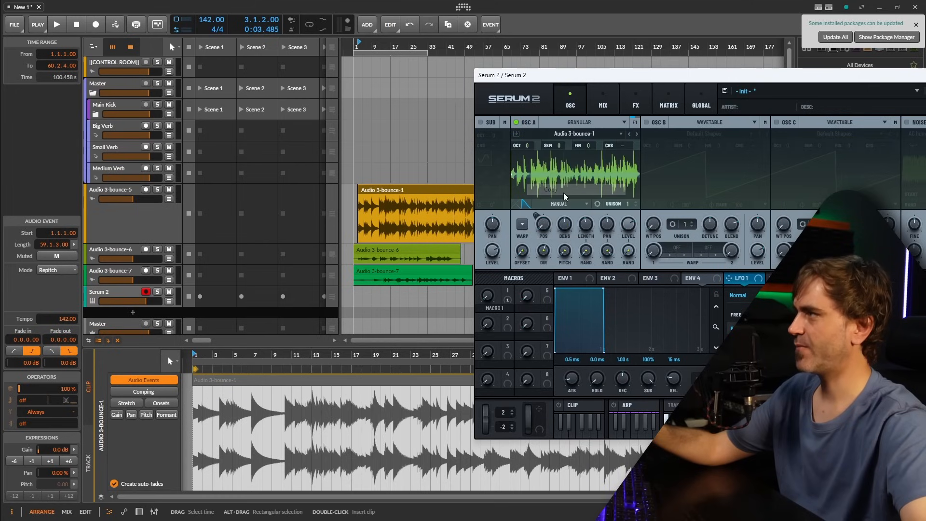
pyautogui.rightClick(525, 120)
pyautogui.click(567, 203)
pyautogui.rightClick(656, 122)
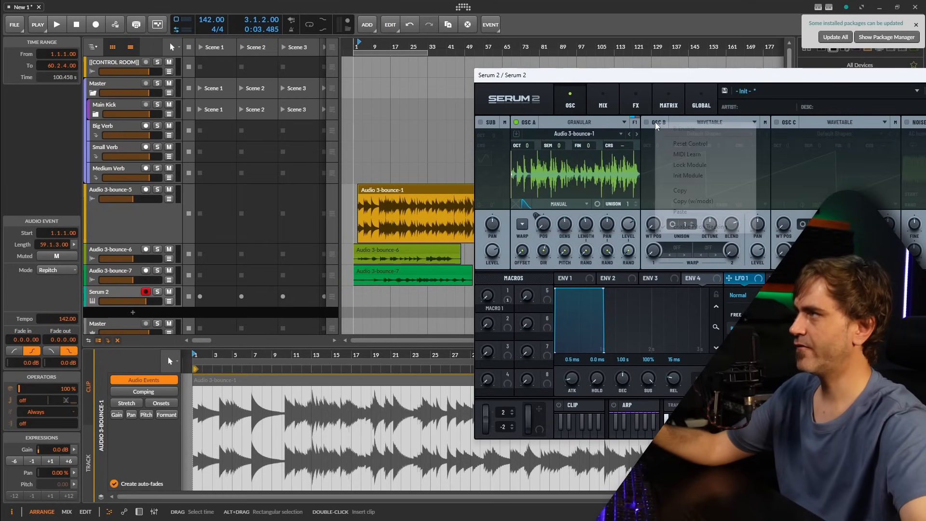
pyautogui.click(694, 211)
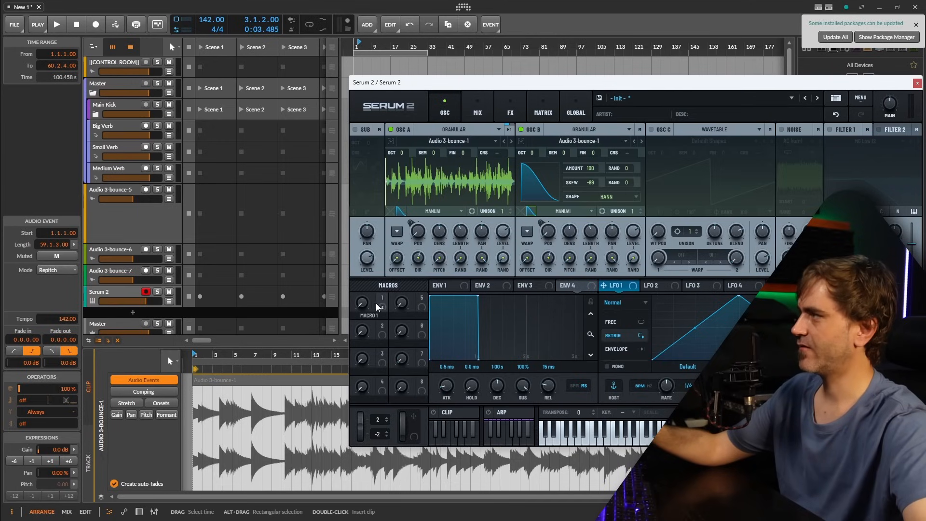
# Remove all modulators from oscillator B's grain position, assign Macro 1 to it again, and return to B's waveform view.
pyautogui.moveTo(377, 306); pyautogui.dragTo(389, 288)
pyautogui.rightClick(544, 230)
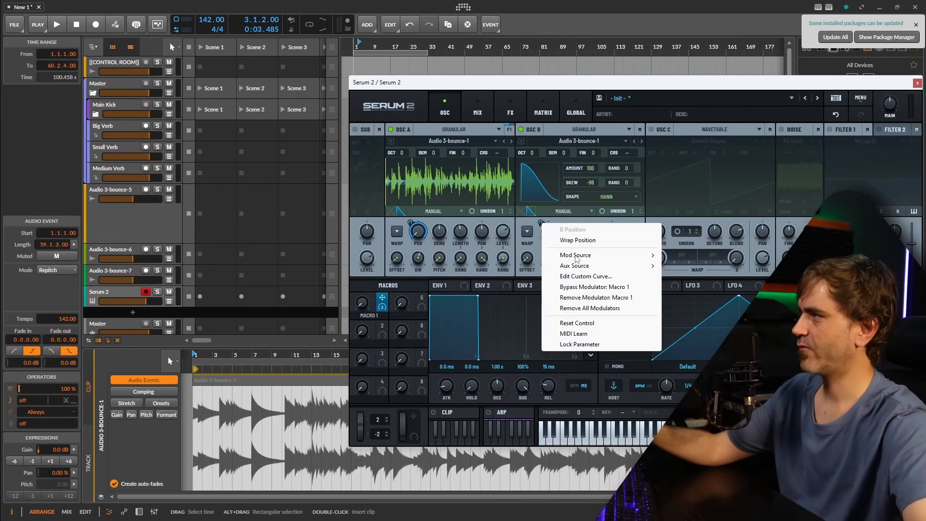
pyautogui.click(578, 307)
pyautogui.moveTo(566, 234); pyautogui.dragTo(548, 231)
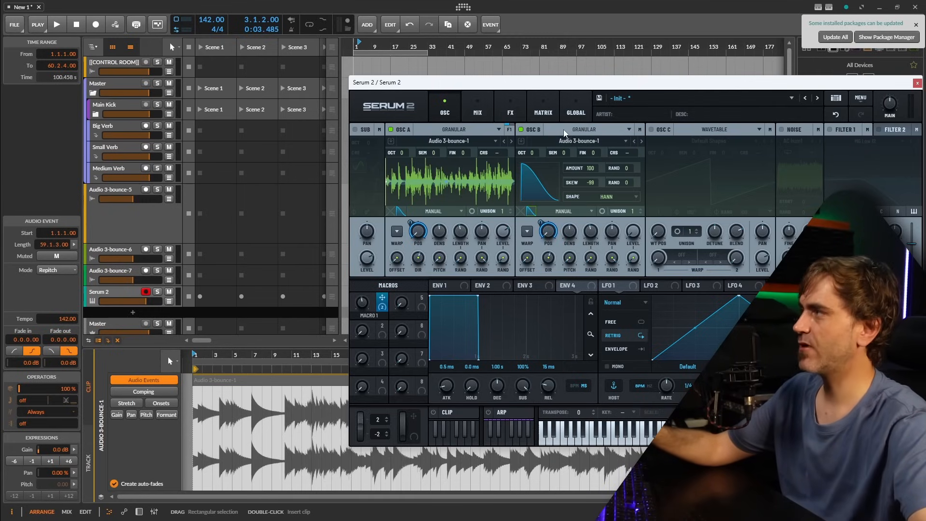
pyautogui.click(538, 209)
# Trim the Audio 3-bounce-6 clip on its enlarged track, bounce it, and load the bounced clip into oscillator B.
pyautogui.moveTo(552, 87); pyautogui.dragTo(759, 81)
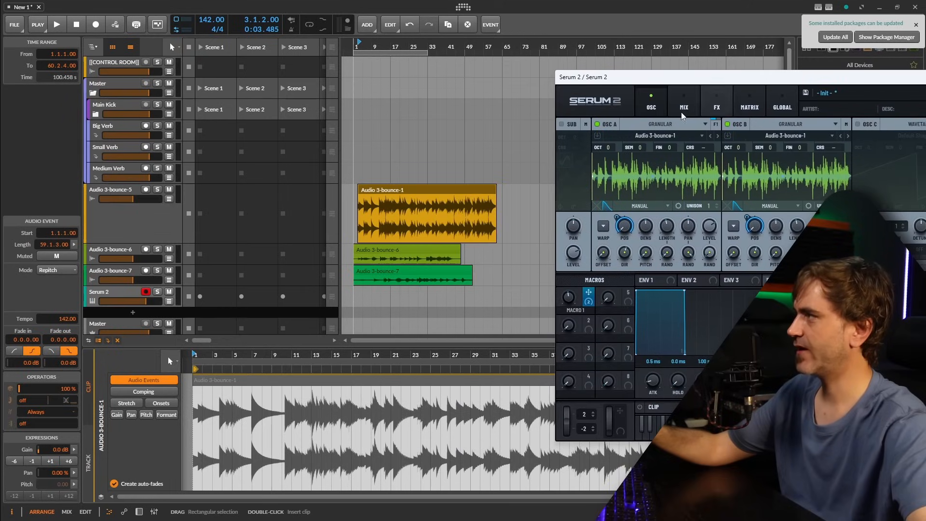
pyautogui.click(389, 248)
pyautogui.scroll(4, 357, 247)
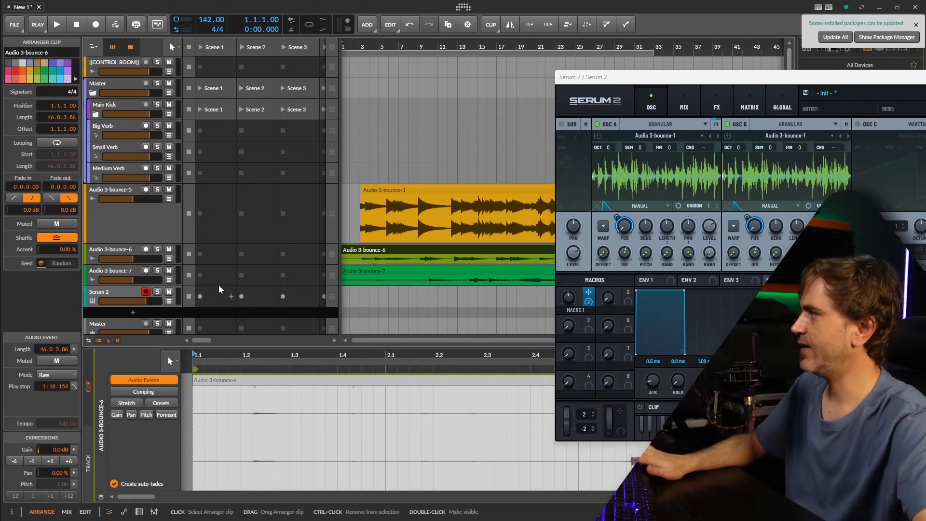
pyautogui.moveTo(129, 264); pyautogui.dragTo(129, 299)
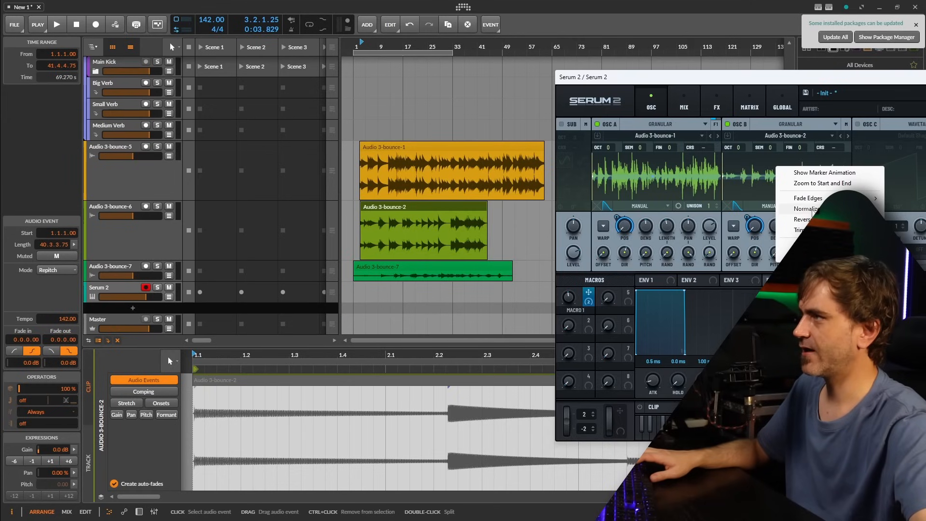
pyautogui.click(753, 115)
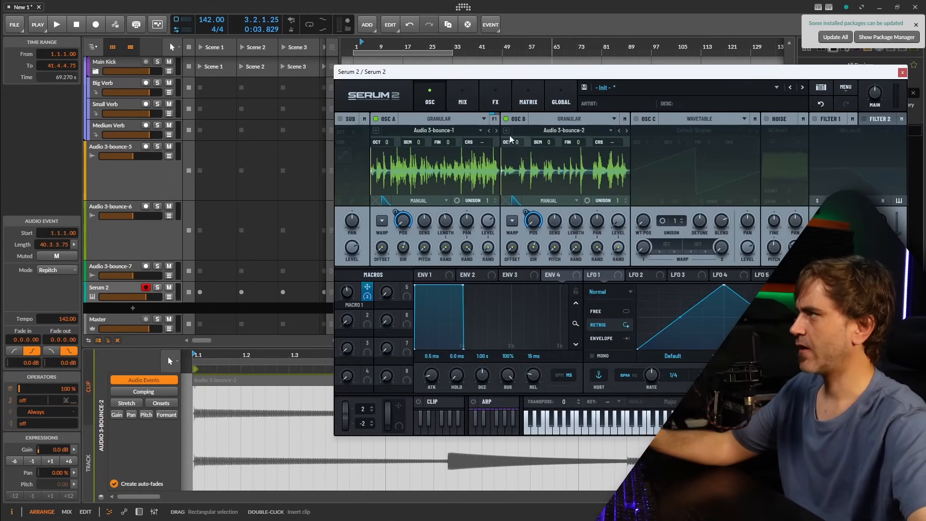
# Copy oscillator B onto oscillator C and assign Macro 1 to oscillator C's grain position.
pyautogui.rightClick(508, 116)
pyautogui.click(538, 185)
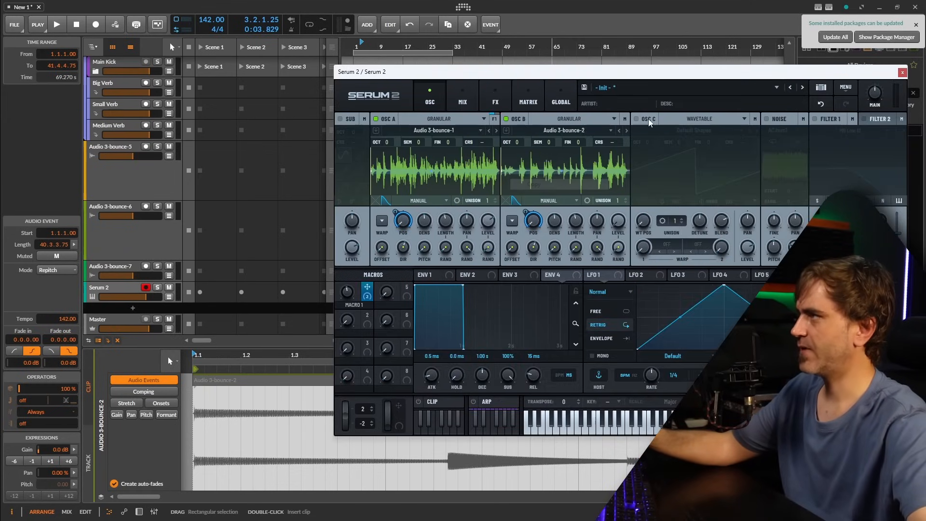
pyautogui.rightClick(647, 119)
pyautogui.click(673, 209)
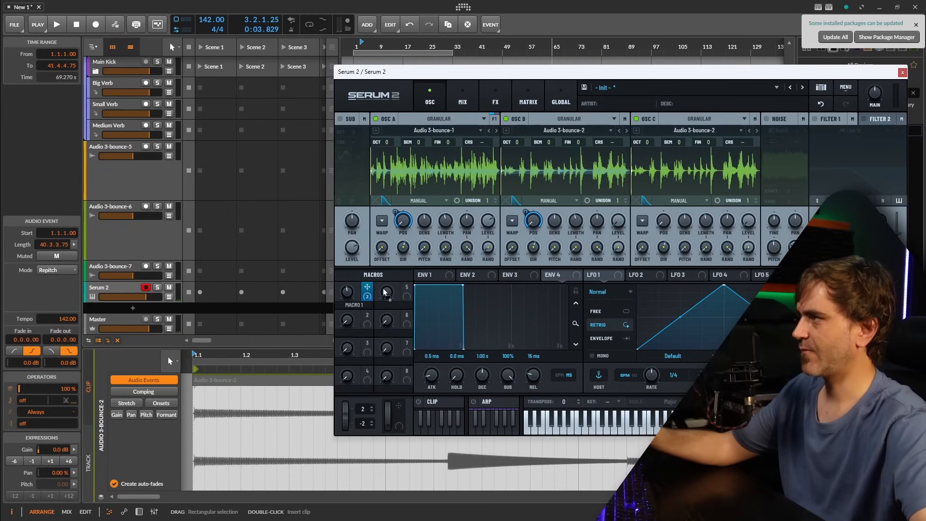
pyautogui.moveTo(384, 292); pyautogui.dragTo(664, 220)
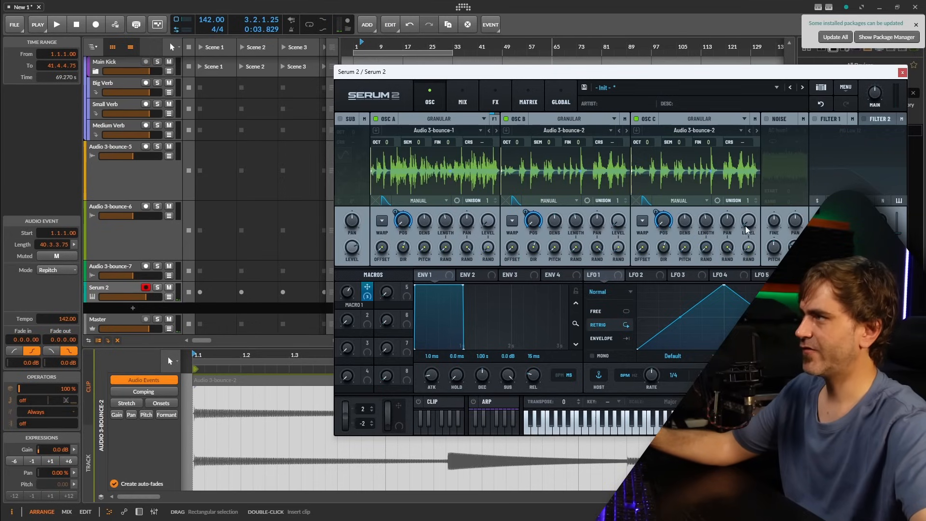
pyautogui.moveTo(624, 222)
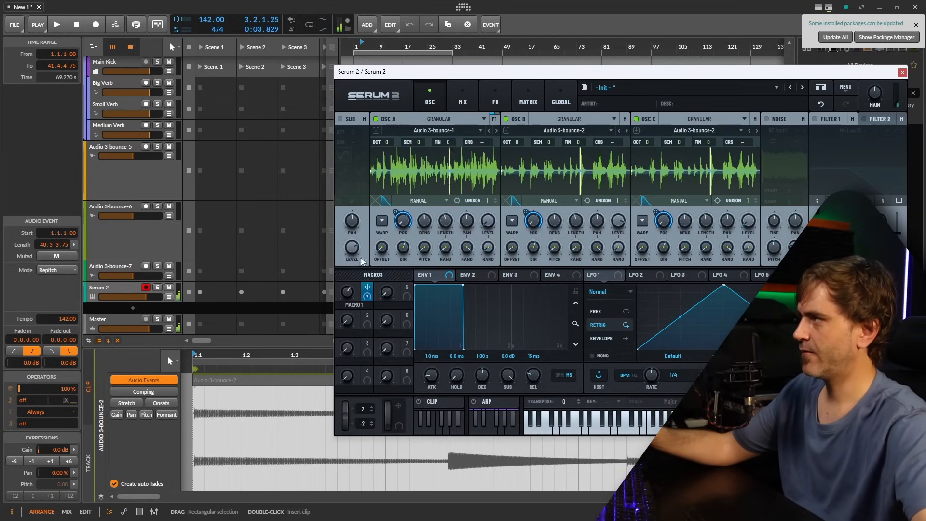
# Move the Serum 2 window aside, select the Audio 3-bounce-7 clip, and enlarge its track.
pyautogui.moveTo(340, 315)
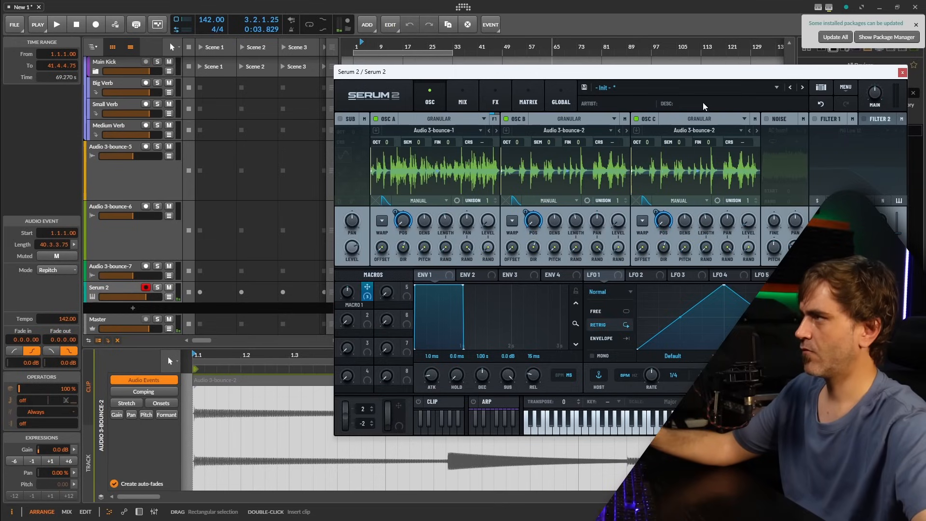
pyautogui.moveTo(667, 78); pyautogui.dragTo(894, 86)
pyautogui.click(425, 265)
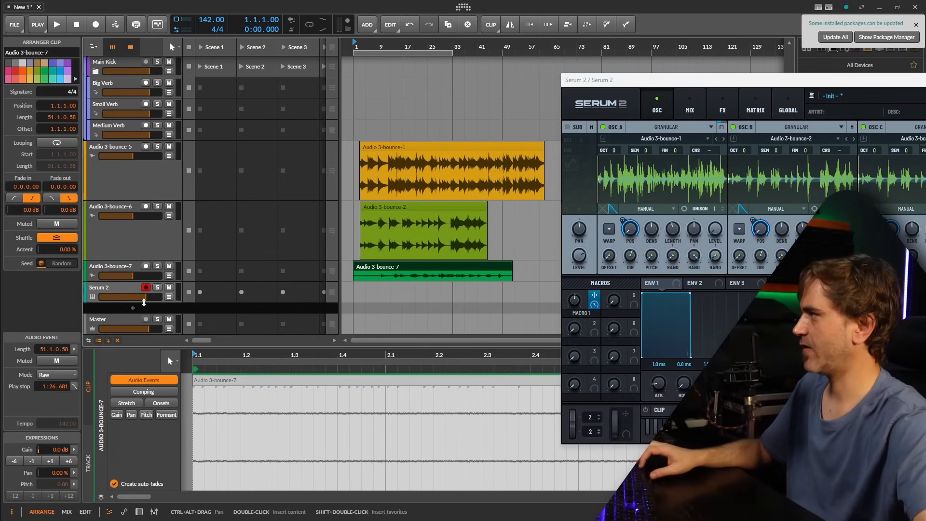
pyautogui.moveTo(136, 280); pyautogui.dragTo(135, 331)
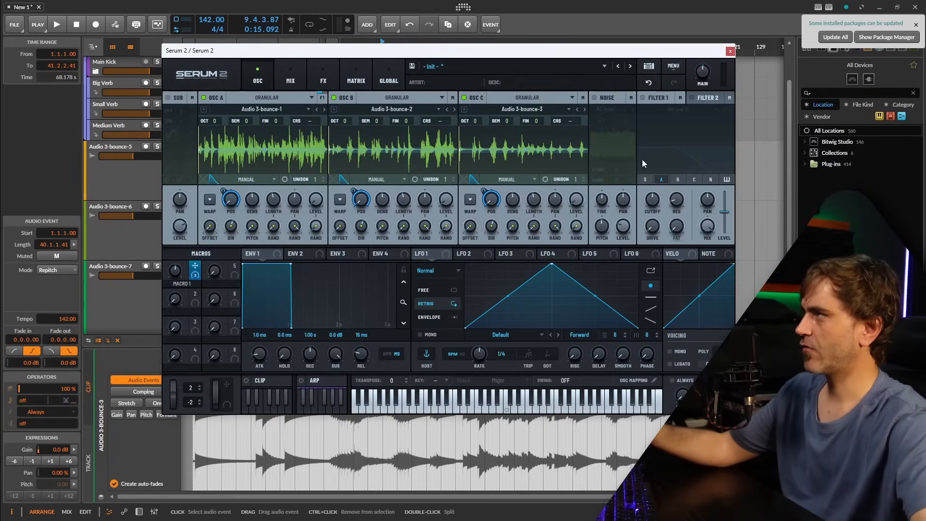
# Normalize the Audio 3-bounce-3 sample in oscillator C.
pyautogui.rightClick(519, 141)
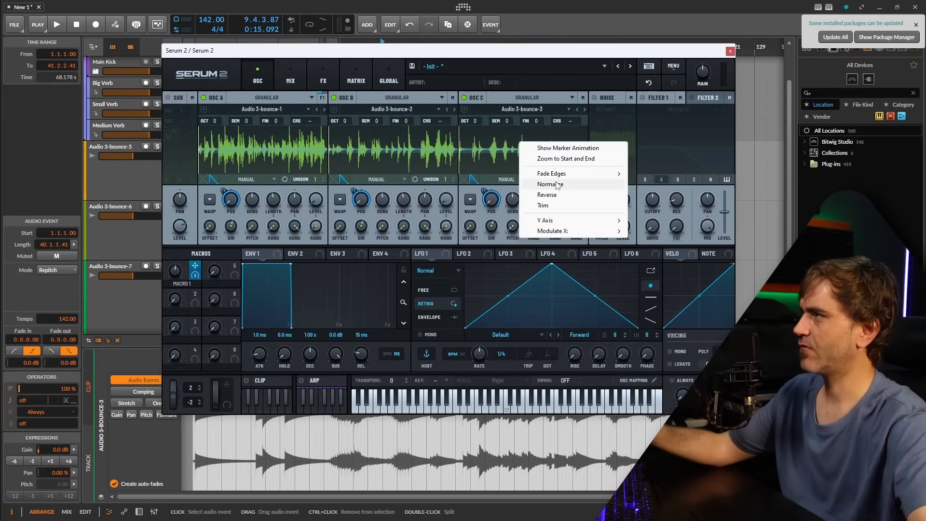
pyautogui.click(555, 184)
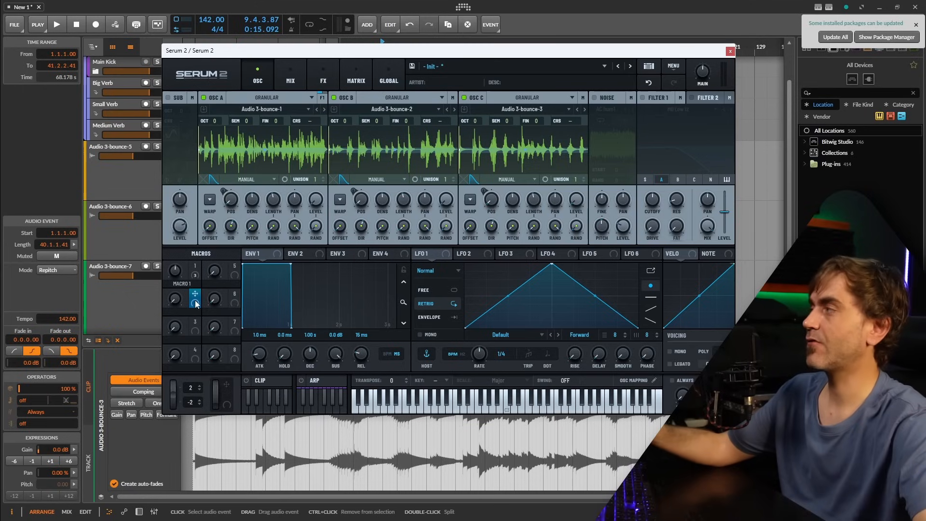
# Assign Macro 2 to the level of oscillators A, B and C.
pyautogui.moveTo(195, 299); pyautogui.dragTo(316, 199)
pyautogui.moveTo(195, 303); pyautogui.dragTo(446, 199)
pyautogui.moveTo(195, 302); pyautogui.dragTo(576, 200)
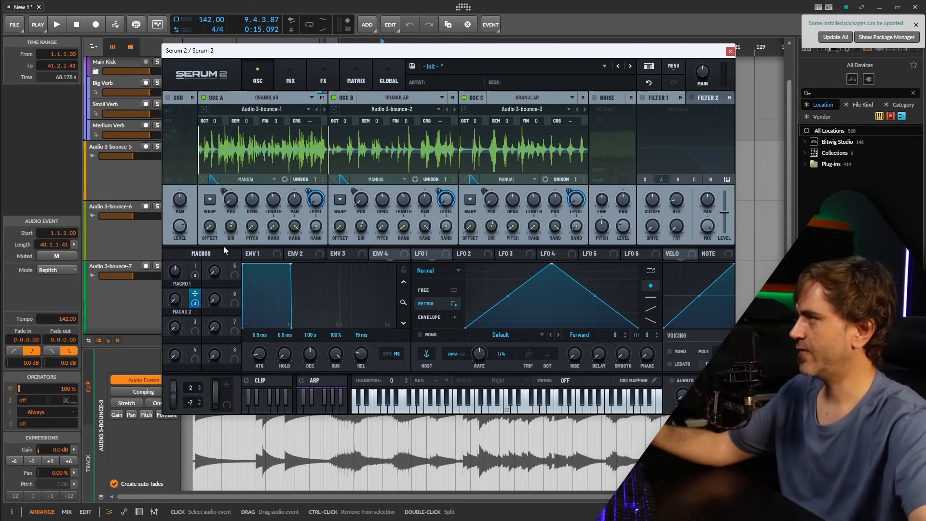
# Rename Macro 1 as POSITION and Macro 2 as XFADE.
pyautogui.doubleClick(176, 294)
pyautogui.doubleClick(181, 283)
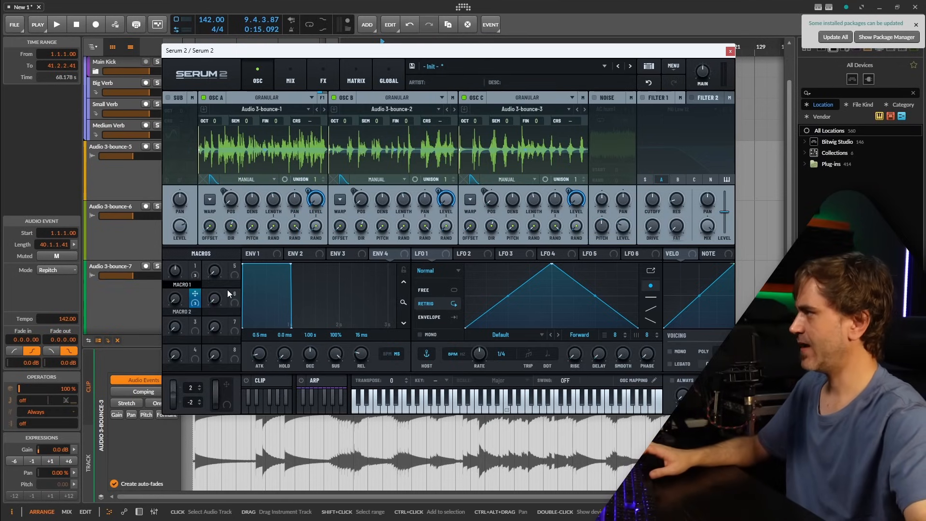
pyautogui.write('POSITION')
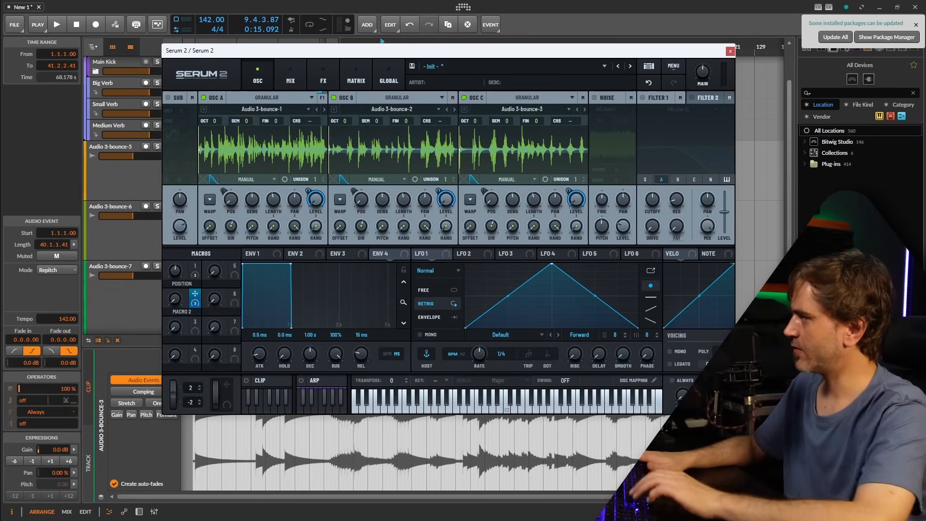
pyautogui.doubleClick(182, 312)
pyautogui.write('XFADE')
pyautogui.press('Return')
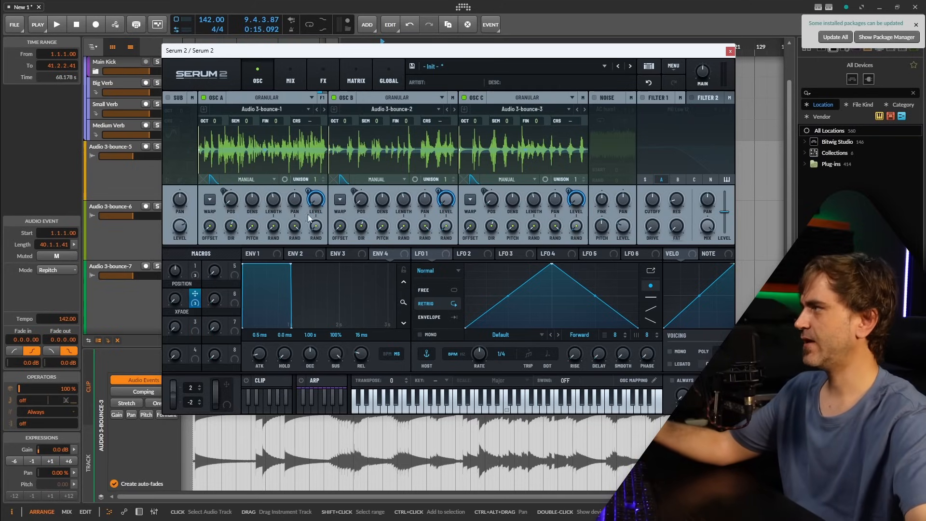
# Shape the custom XFADE curve on oscillator A's level to fall from full to zero at the midpoint and stay at zero.
pyautogui.rightClick(307, 189)
pyautogui.click(346, 231)
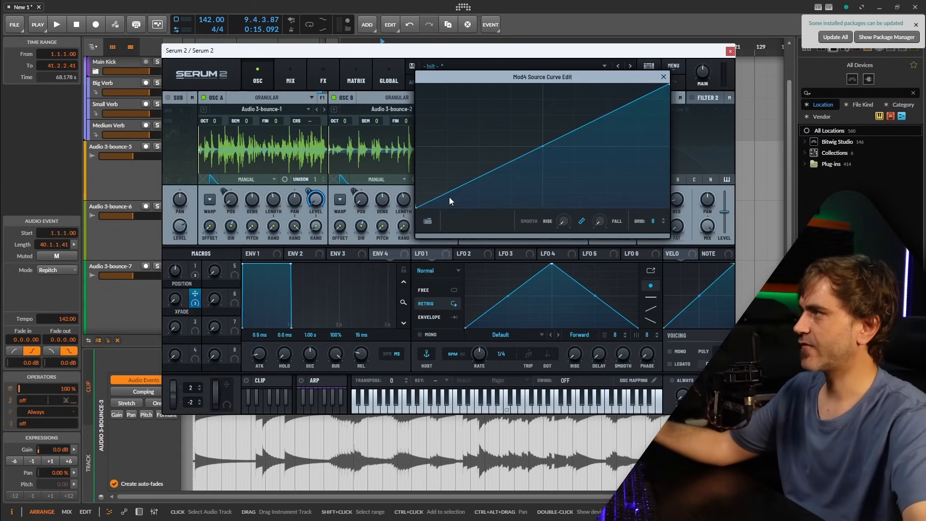
pyautogui.moveTo(416, 203); pyautogui.dragTo(416, 85)
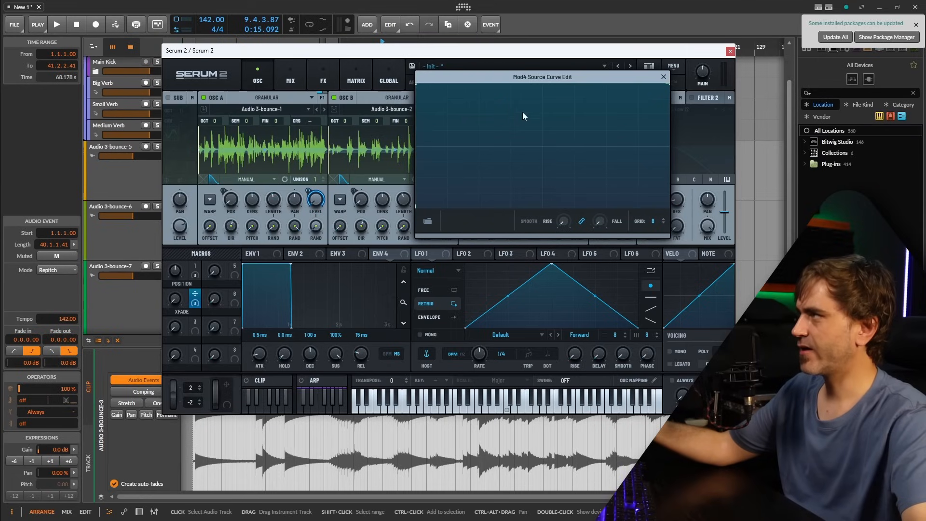
pyautogui.moveTo(542, 86); pyautogui.dragTo(543, 219)
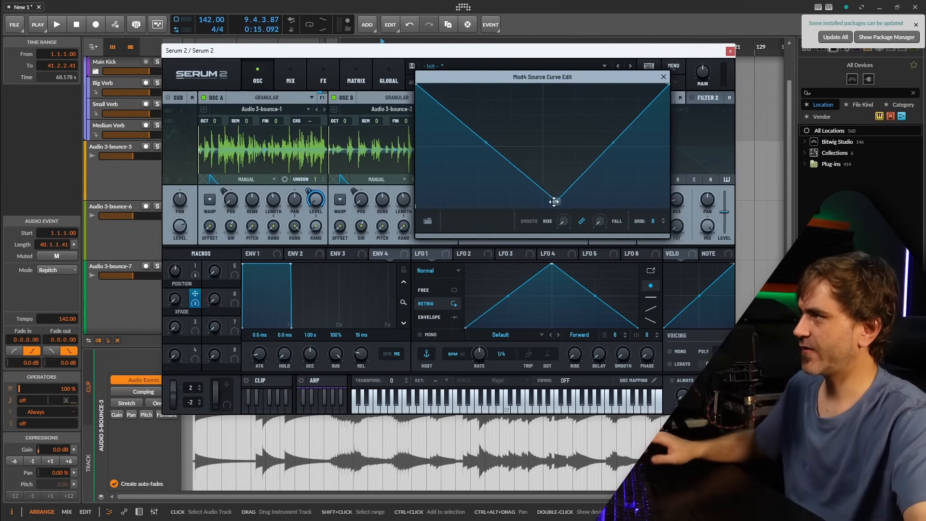
pyautogui.moveTo(668, 84); pyautogui.dragTo(668, 208)
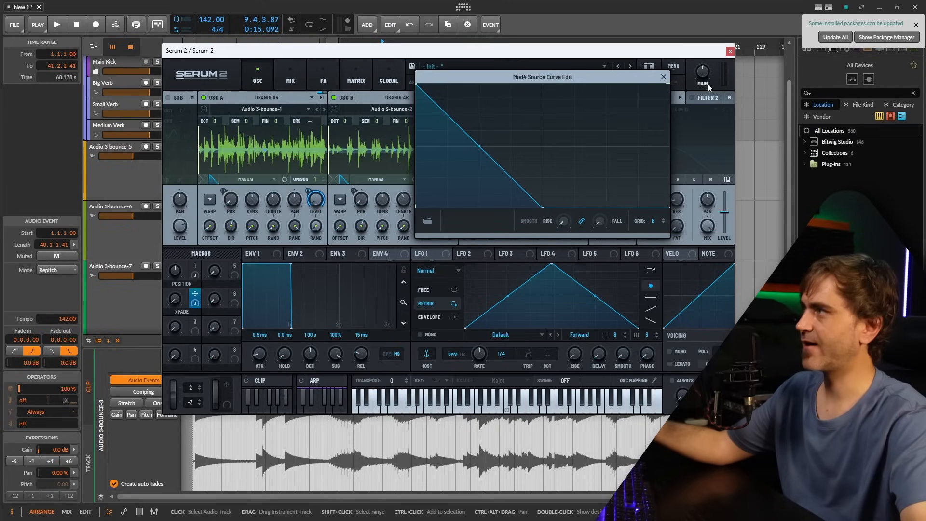
pyautogui.click(663, 77)
# Shape the custom XFADE curve on oscillator B's level as a triangle peaking at the midpoint and reaching zero at both ends.
pyautogui.rightClick(441, 193)
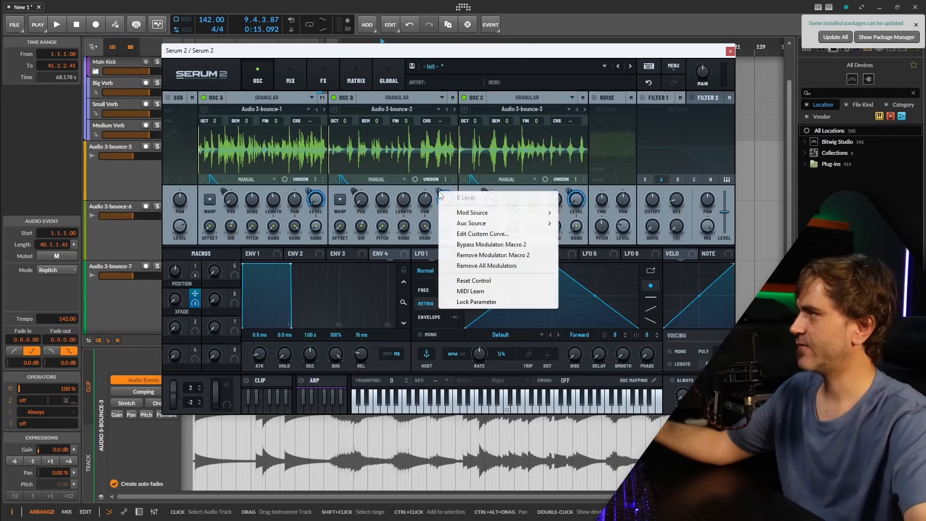
pyautogui.click(476, 236)
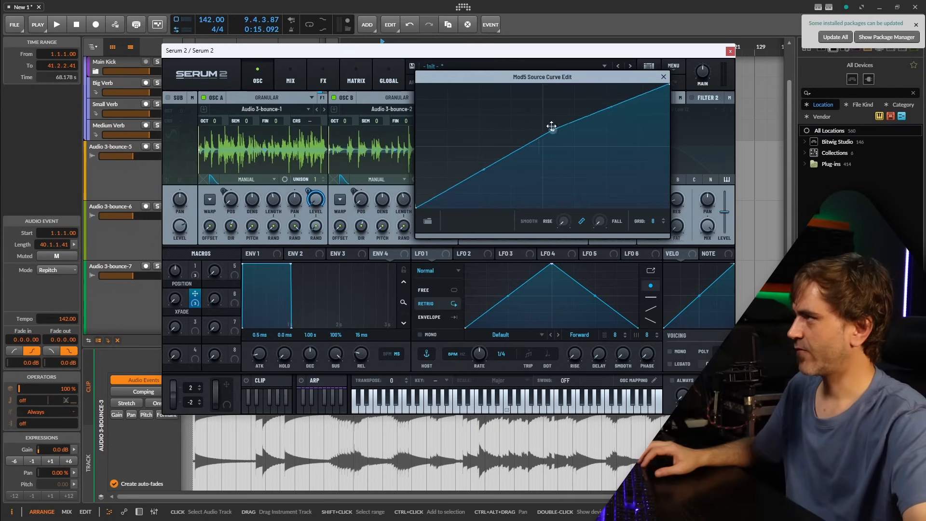
pyautogui.moveTo(542, 146); pyautogui.dragTo(554, 88)
pyautogui.moveTo(667, 85); pyautogui.dragTo(692, 226)
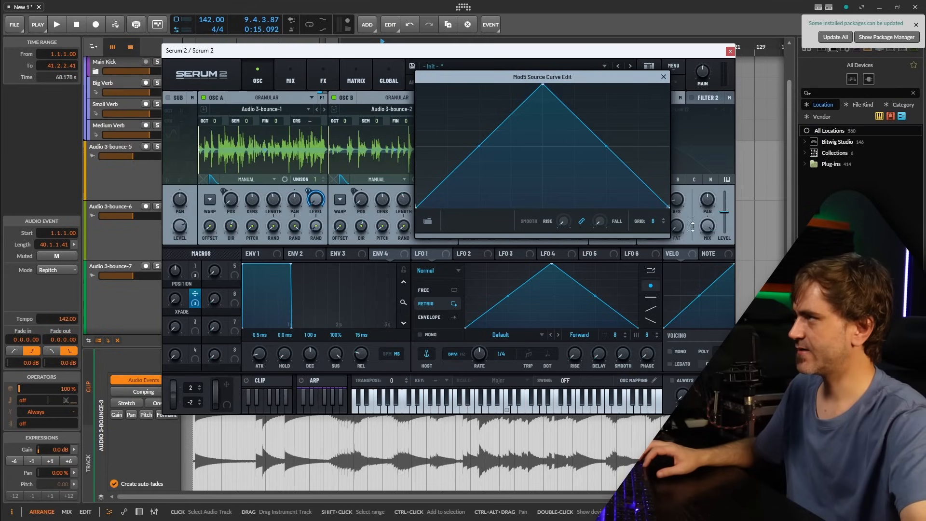
pyautogui.click(663, 76)
# Shape the custom XFADE curve on oscillator C's level to stay at zero until the midpoint and rise to full at the end.
pyautogui.rightClick(569, 193)
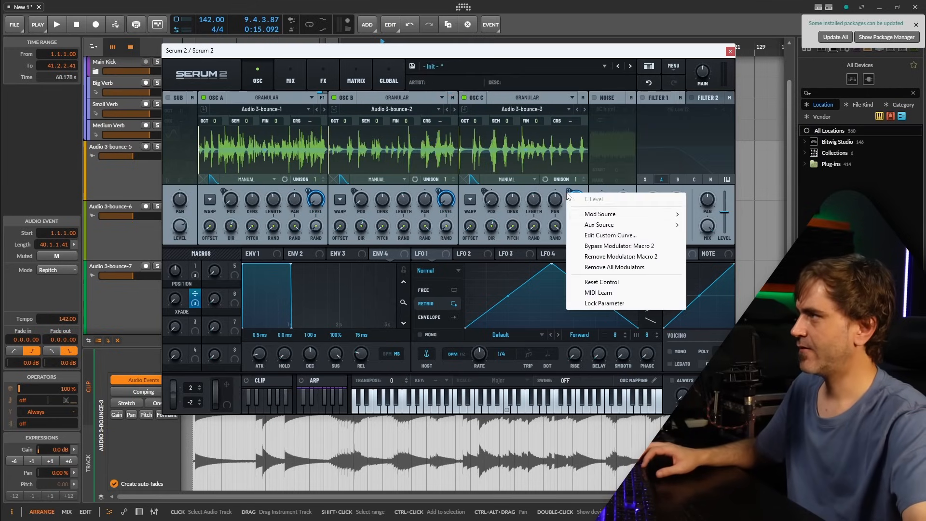
pyautogui.click(610, 235)
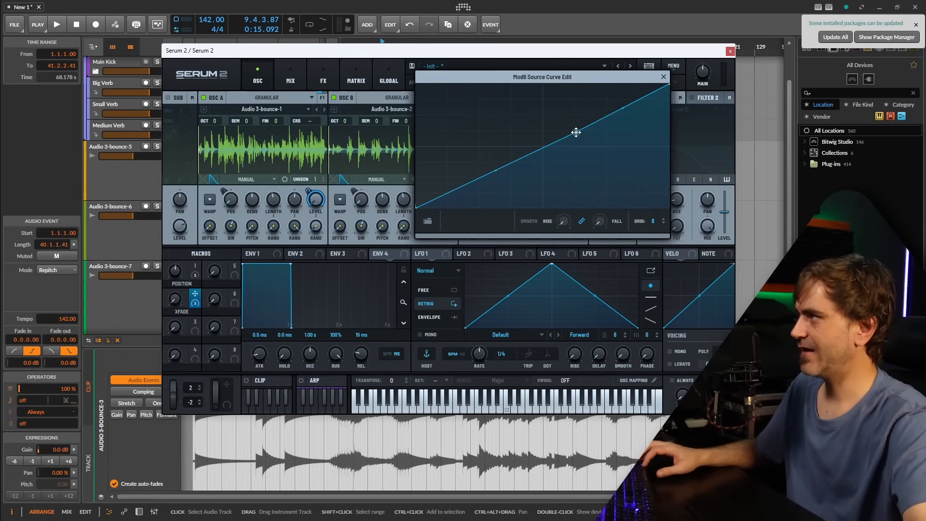
pyautogui.moveTo(575, 132); pyautogui.dragTo(541, 219)
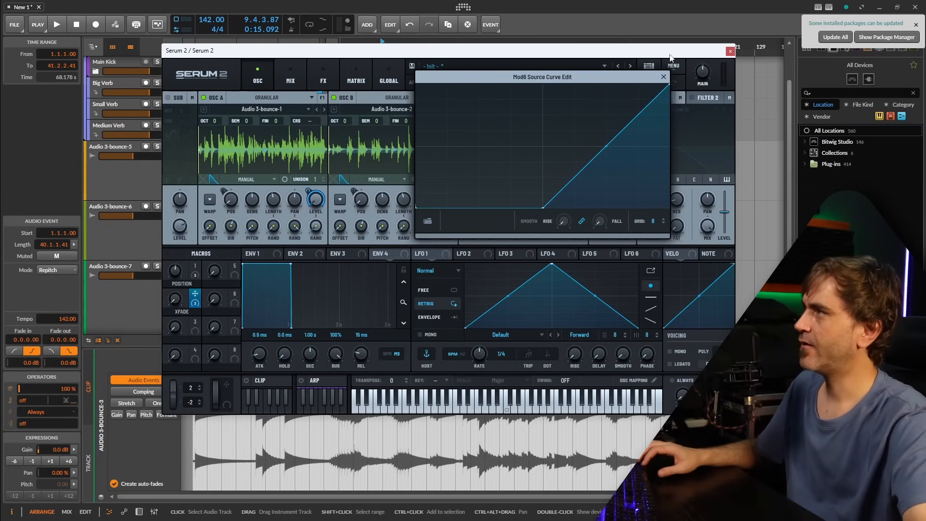
pyautogui.click(663, 77)
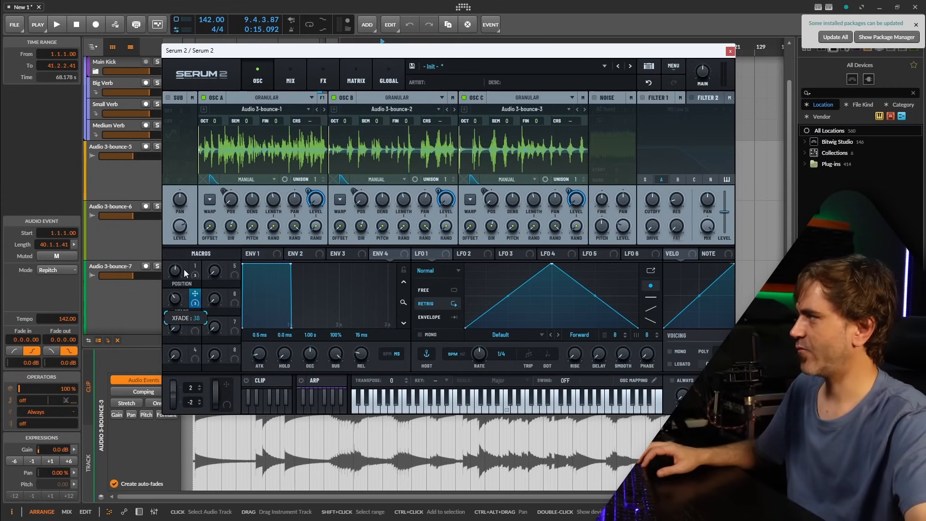
# Sweep the XFADE macro to audition the oscillator crossfade, set it to 0, and lower the POSITION macro.
pyautogui.moveTo(184, 273); pyautogui.dragTo(183, 292)
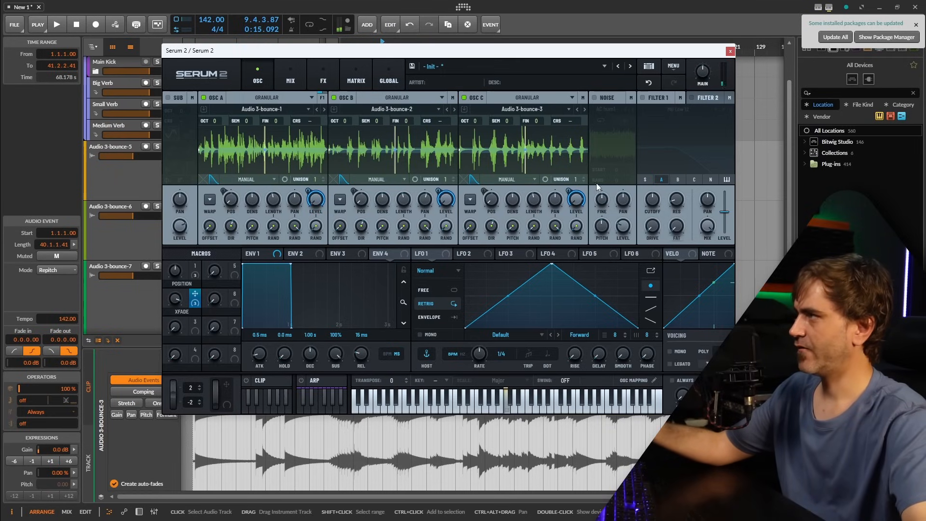
pyautogui.moveTo(584, 203)
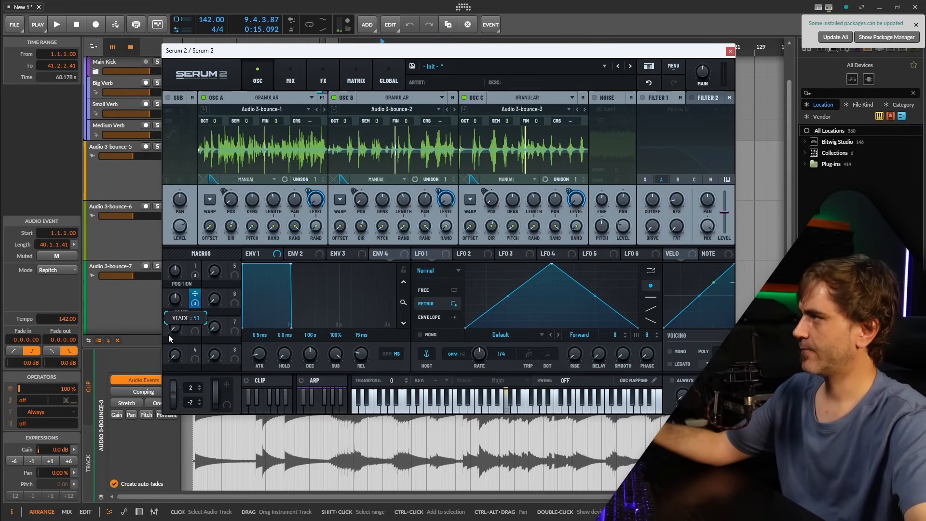
pyautogui.moveTo(174, 298); pyautogui.dragTo(174, 318)
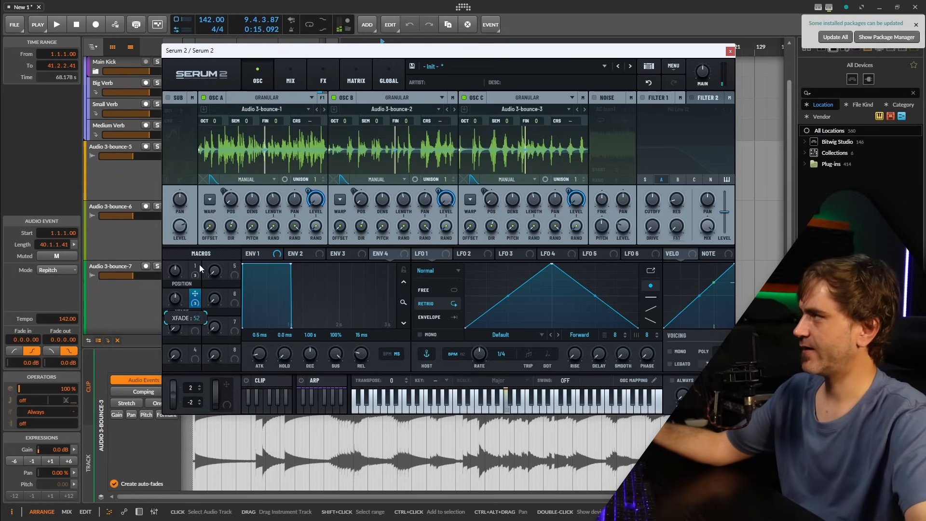
pyautogui.moveTo(219, 210); pyautogui.dragTo(204, 290)
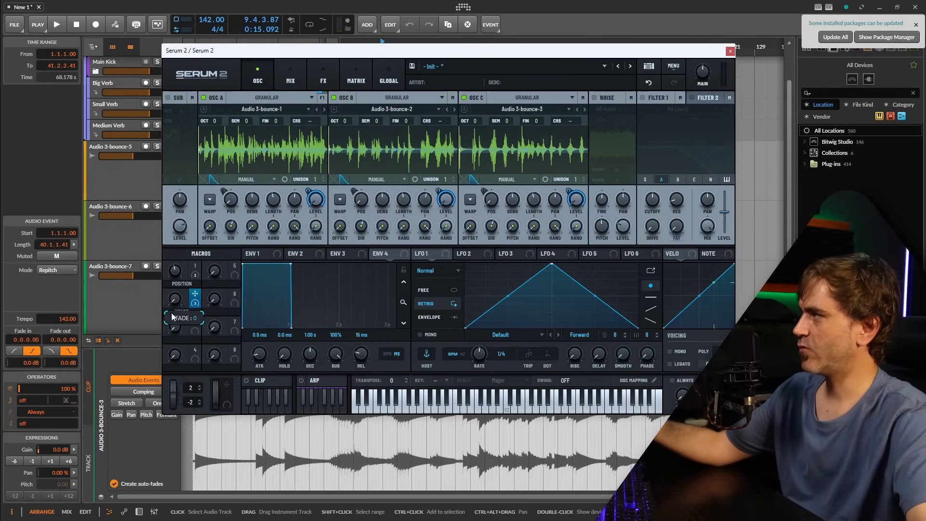
pyautogui.moveTo(172, 267); pyautogui.dragTo(172, 278)
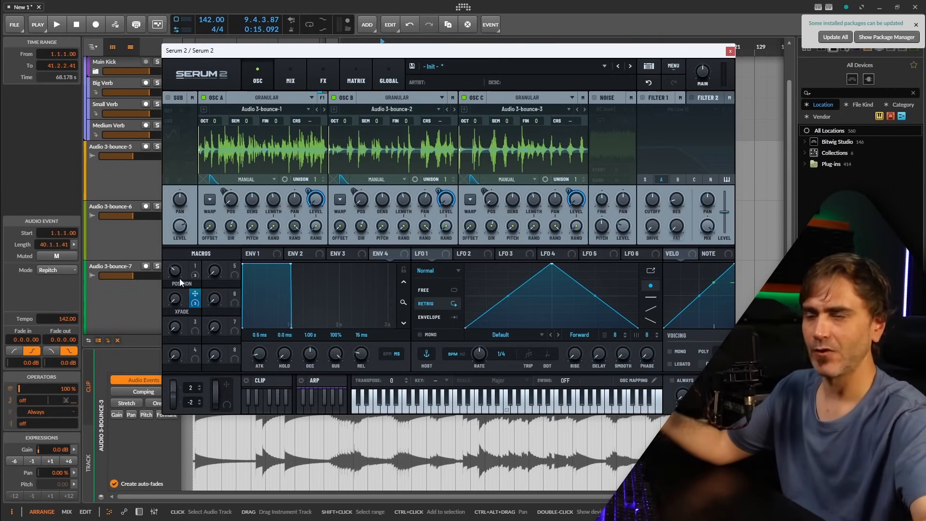
# Modulate the POSITION and XFADE macros with LFO 1's X and Y outputs in Chaos: Rossler mode.
pyautogui.click(253, 254)
pyautogui.moveTo(423, 254); pyautogui.dragTo(174, 269)
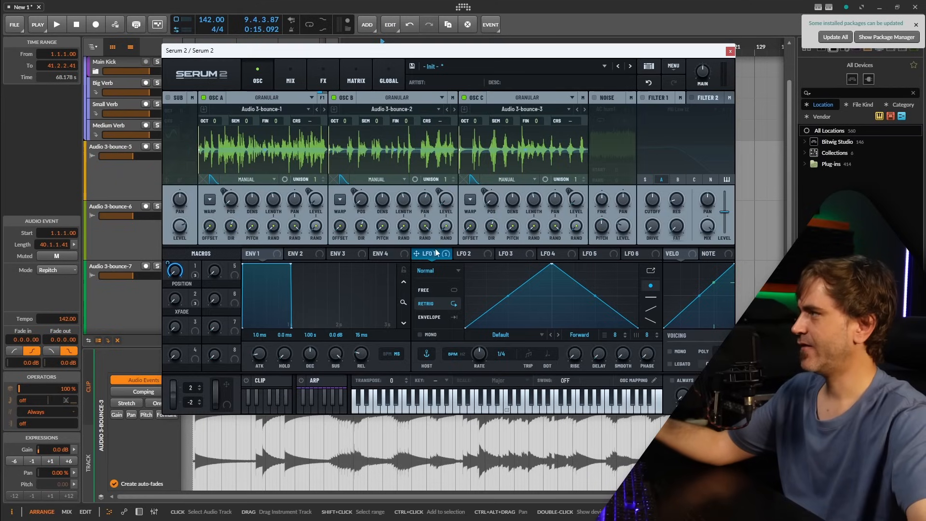
pyautogui.click(434, 276)
pyautogui.click(446, 317)
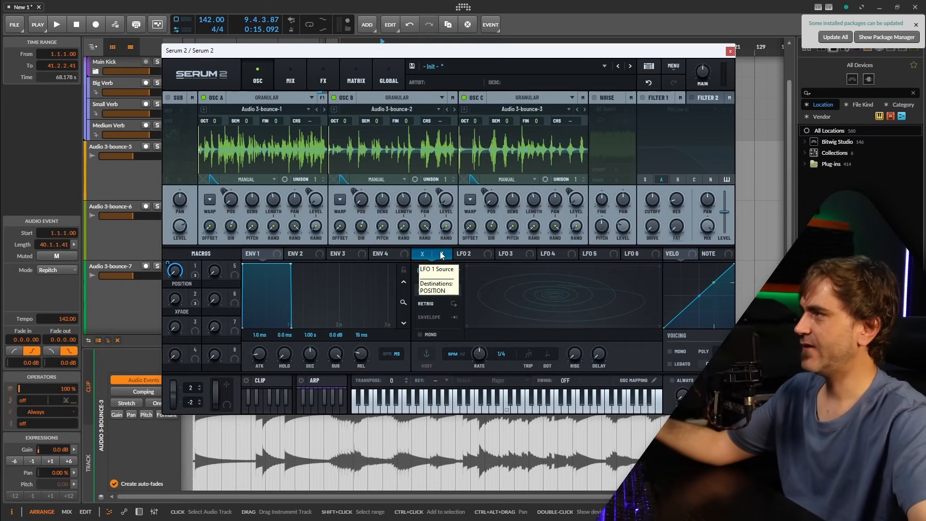
pyautogui.moveTo(441, 255); pyautogui.dragTo(176, 298)
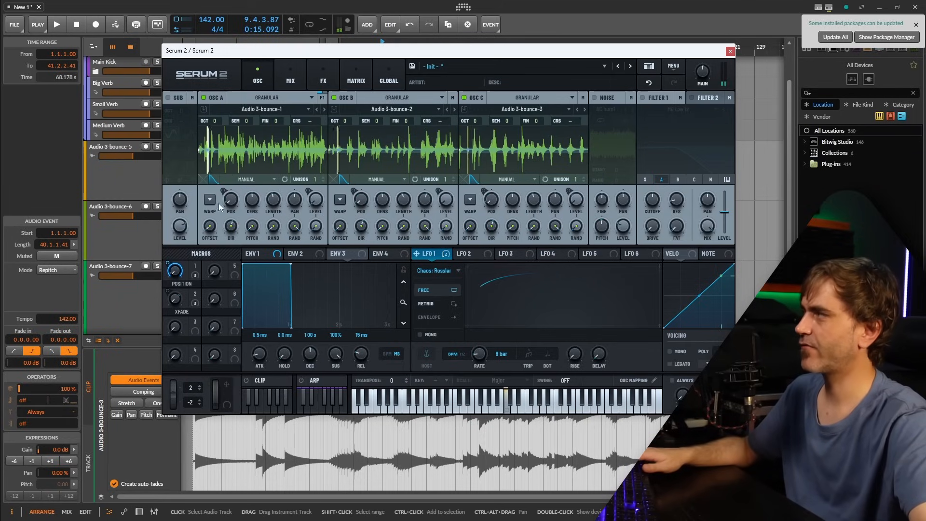
# Adjust the grain density of oscillators A and B and assign LFO 1 to oscillator B's density.
pyautogui.rightClick(251, 198)
pyautogui.click(252, 199)
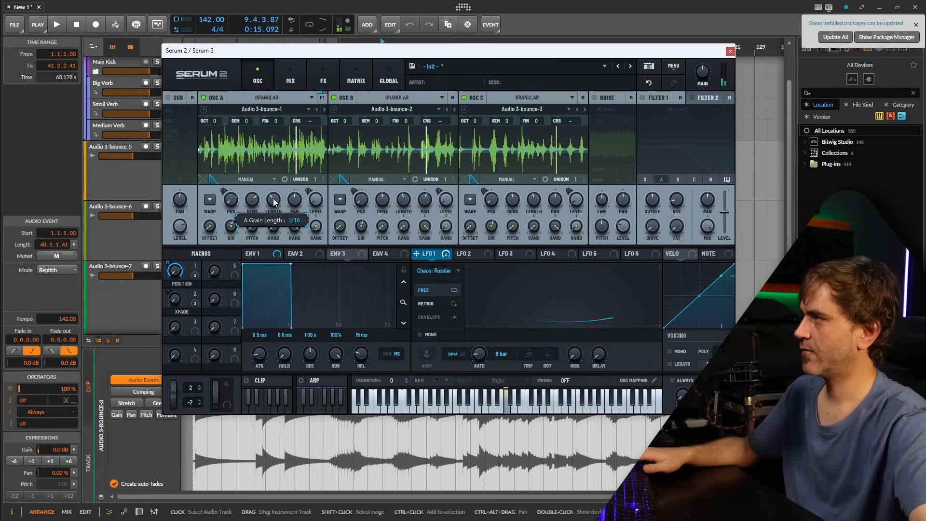
pyautogui.rightClick(385, 204)
pyautogui.click(410, 219)
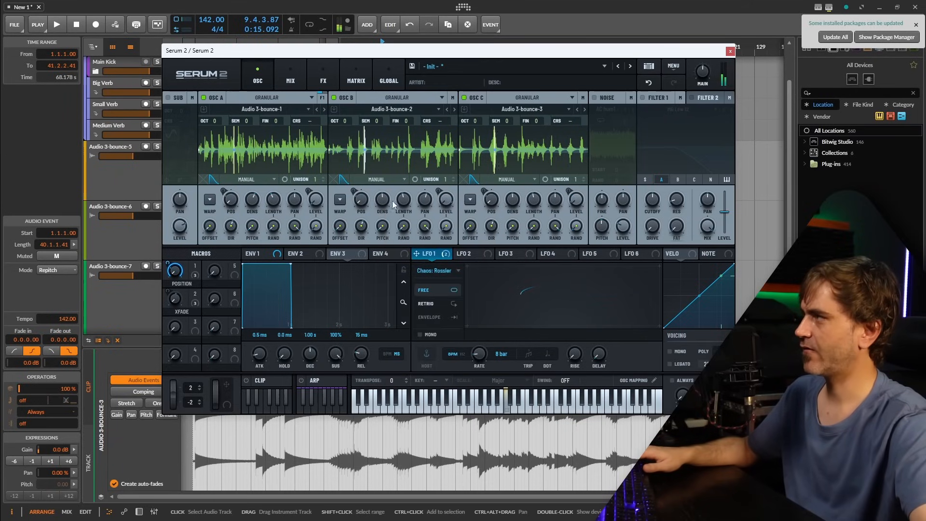
pyautogui.moveTo(371, 220)
pyautogui.mouseDown()
pyautogui.moveTo(371, 208)
pyautogui.moveTo(366, 224)
pyautogui.mouseUp()
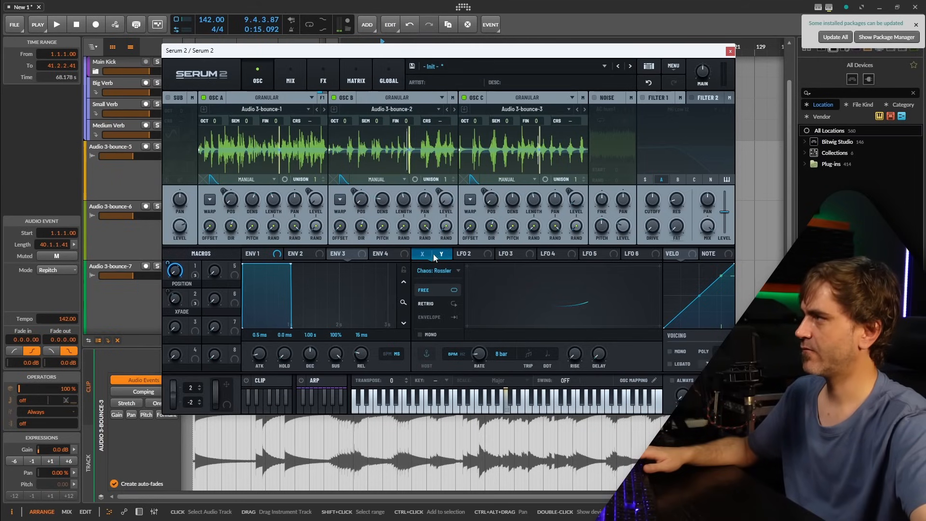
pyautogui.moveTo(432, 254); pyautogui.dragTo(380, 204)
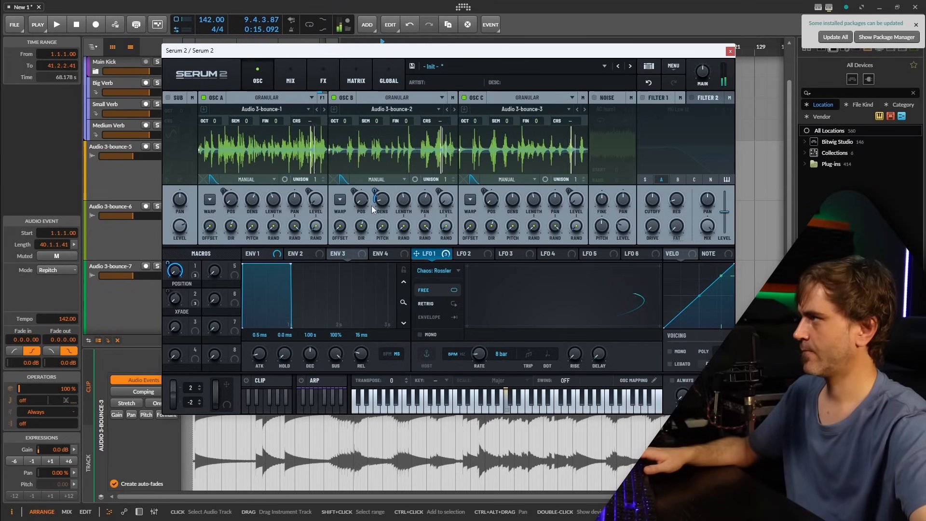
# Add a Delay effect to the main effects chain.
pyautogui.click(321, 73)
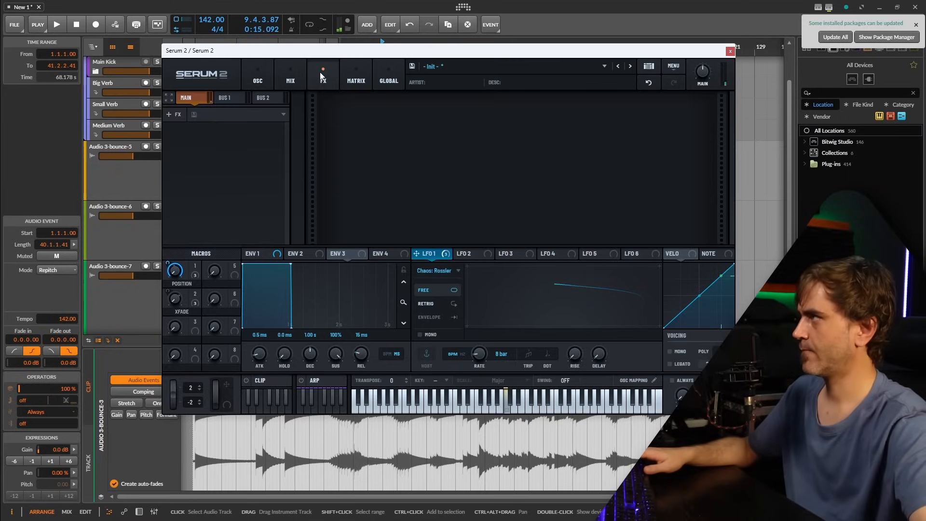
pyautogui.click(170, 115)
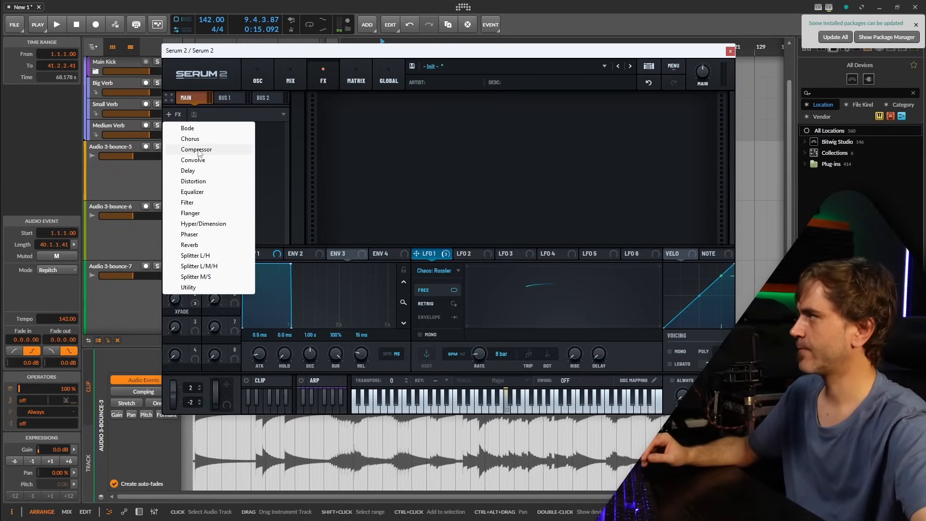
pyautogui.click(197, 171)
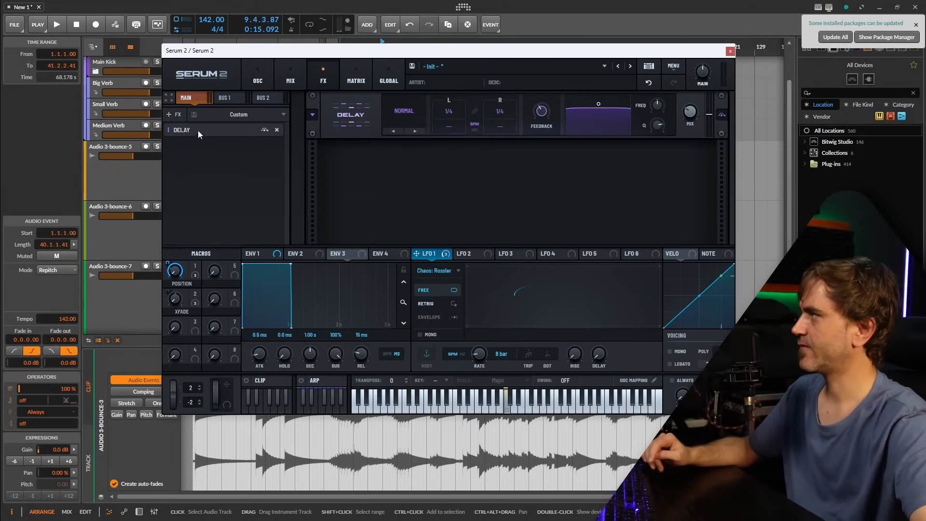
# Add an Equalizer above the Delay in the main effects chain and set its low-band gain to -6.7.
pyautogui.click(177, 116)
pyautogui.click(193, 192)
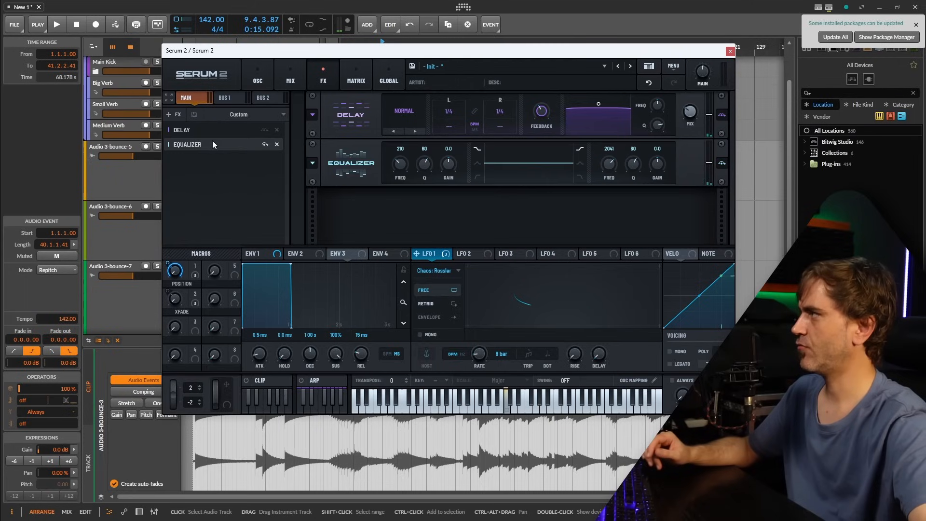
pyautogui.moveTo(212, 141); pyautogui.dragTo(204, 129)
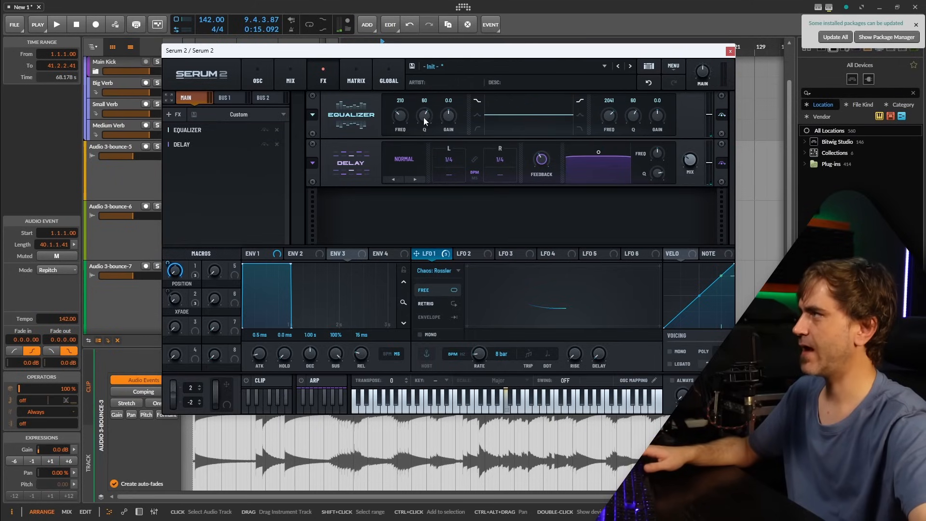
pyautogui.moveTo(443, 120); pyautogui.dragTo(440, 123)
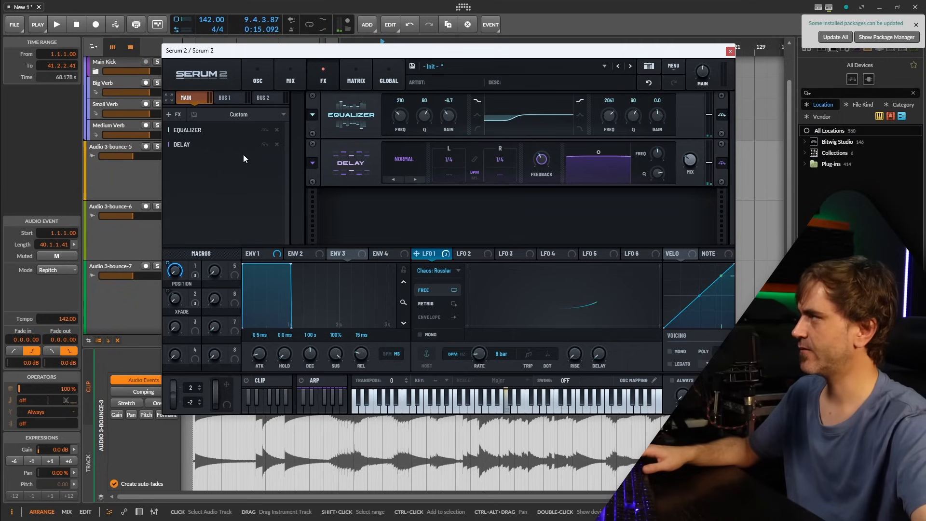
# Set the delay to Ping-Pong with linked 1/8 Dot times and a narrower filter, and add another effect to the main chain.
pyautogui.moveTo(441, 157); pyautogui.dragTo(464, 158)
pyautogui.click(476, 158)
pyautogui.click(405, 160)
pyautogui.click(414, 191)
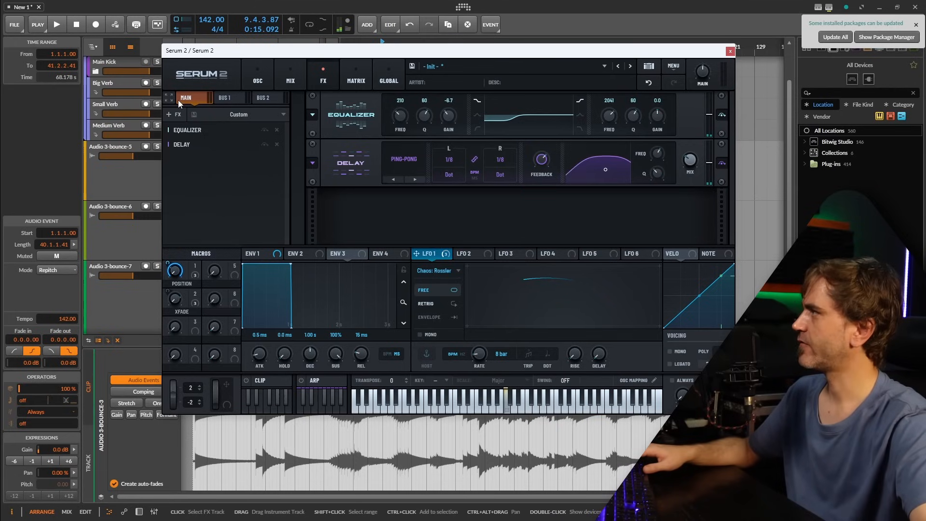
pyautogui.click(172, 114)
pyautogui.click(191, 246)
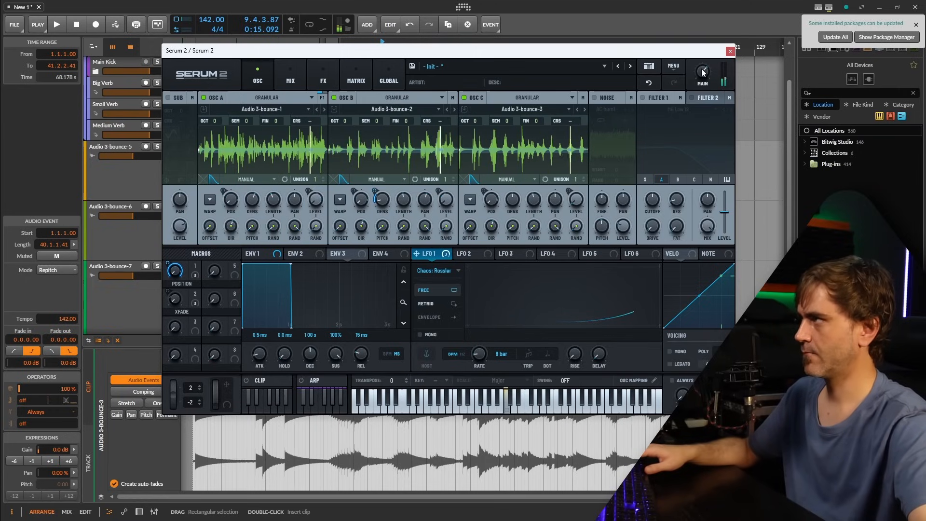
# Close the synth window, stop playback, and add a second Serum 2 instrument track below the existing one.
pyautogui.press('space')
pyautogui.click(729, 50)
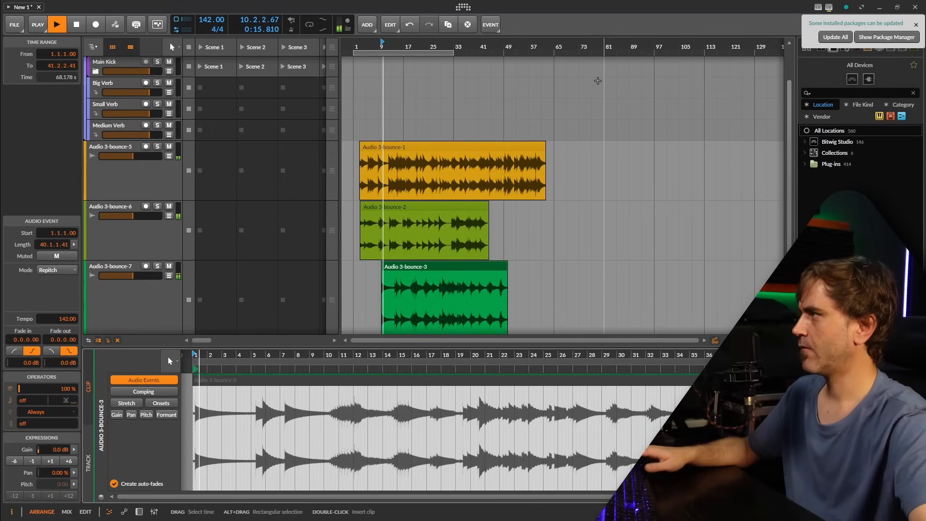
pyautogui.press('space')
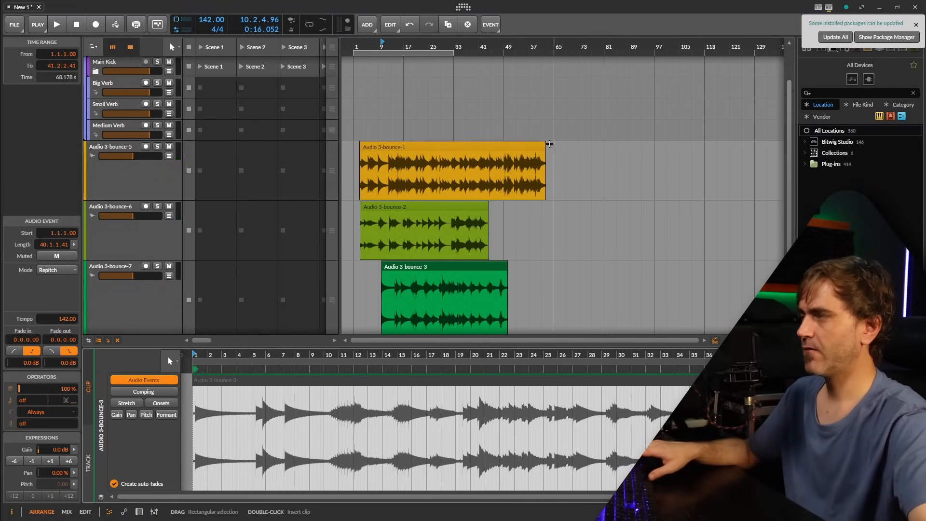
pyautogui.click(138, 511)
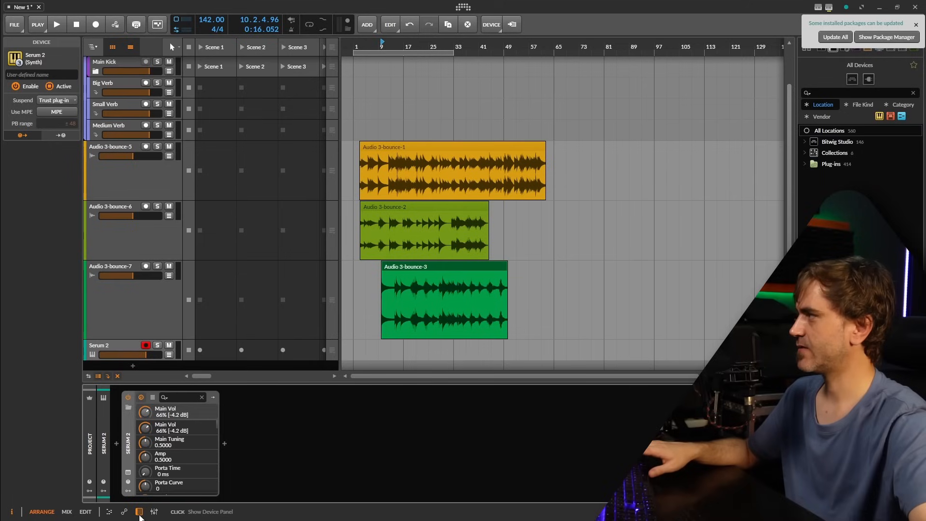
pyautogui.click(133, 368)
pyautogui.write('ser')
pyautogui.click(278, 275)
pyautogui.click(603, 368)
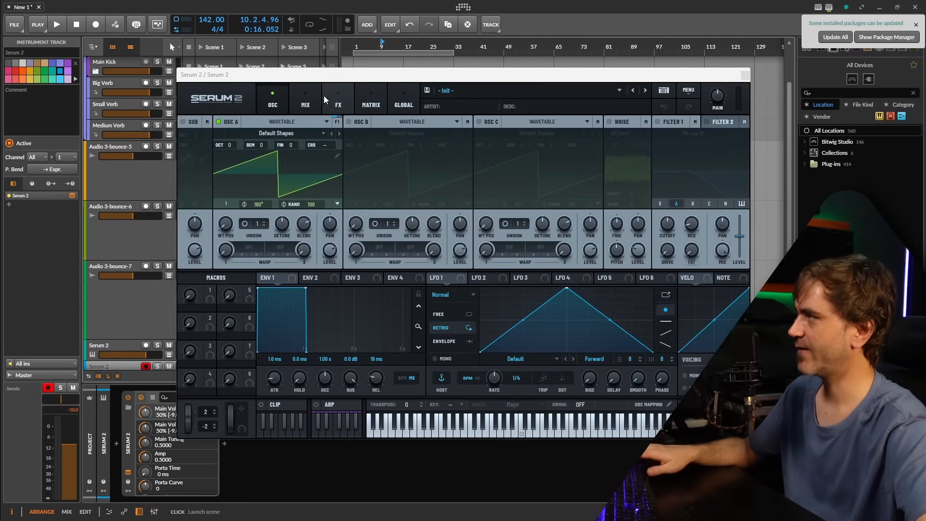
# Switch oscillator A of the new Serum 2 to Granular and load the user sample Wolf Flute 1 A3.
pyautogui.click(283, 123)
pyautogui.click(281, 167)
pyautogui.click(282, 136)
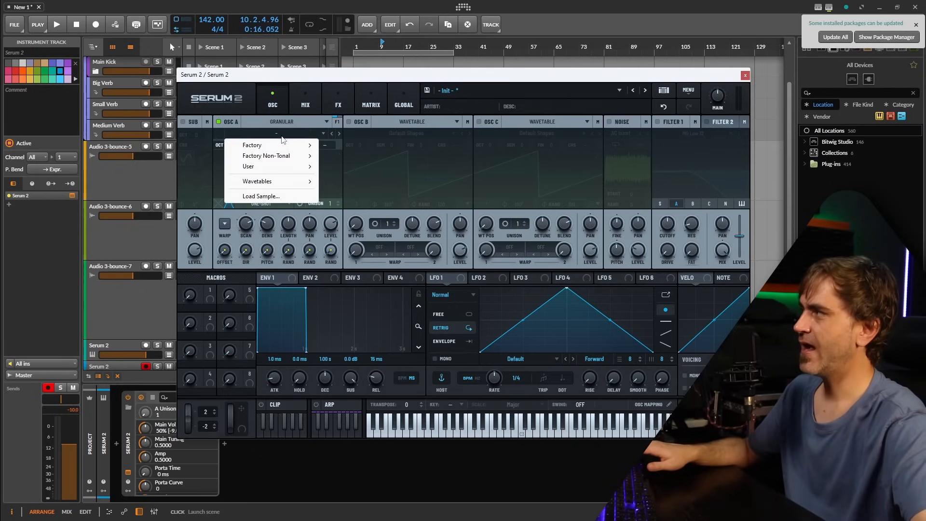
pyautogui.moveTo(268, 167)
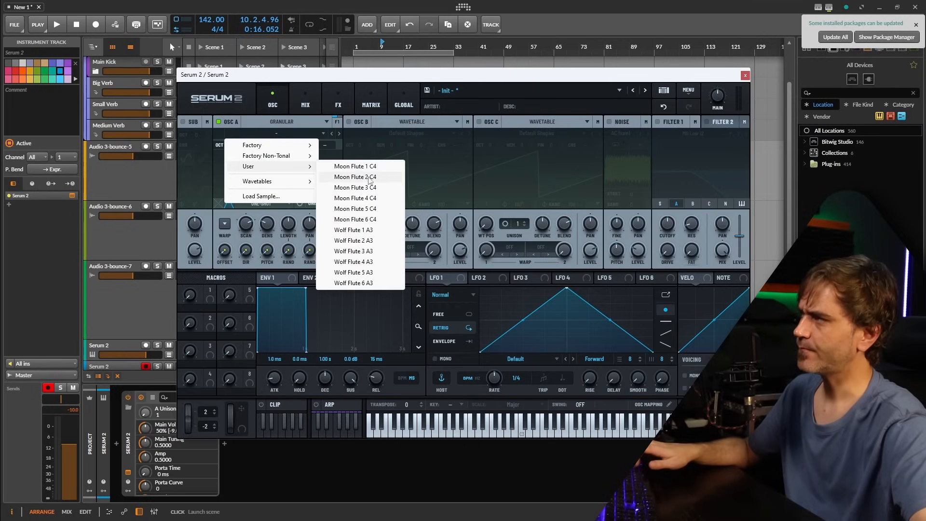
pyautogui.click(360, 231)
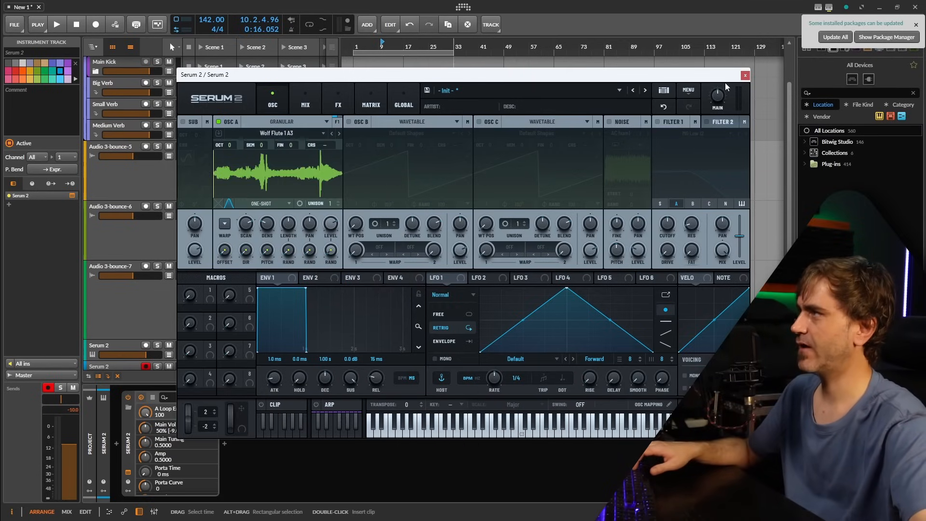
pyautogui.click(745, 75)
pyautogui.scroll(-2, 387, 235)
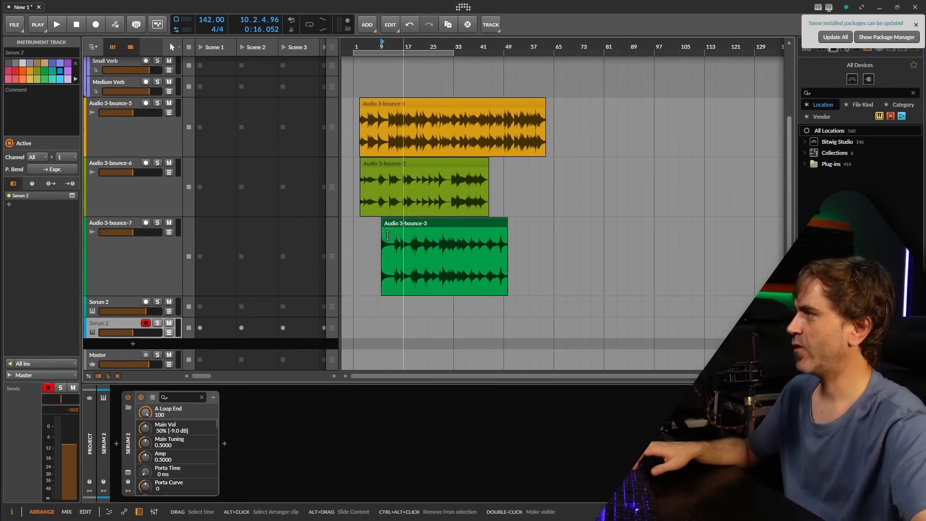
# Open the Audio 3-bounce-1 clip in the detail editor and show its source file in the bounce folder.
pyautogui.click(112, 303)
pyautogui.click(128, 472)
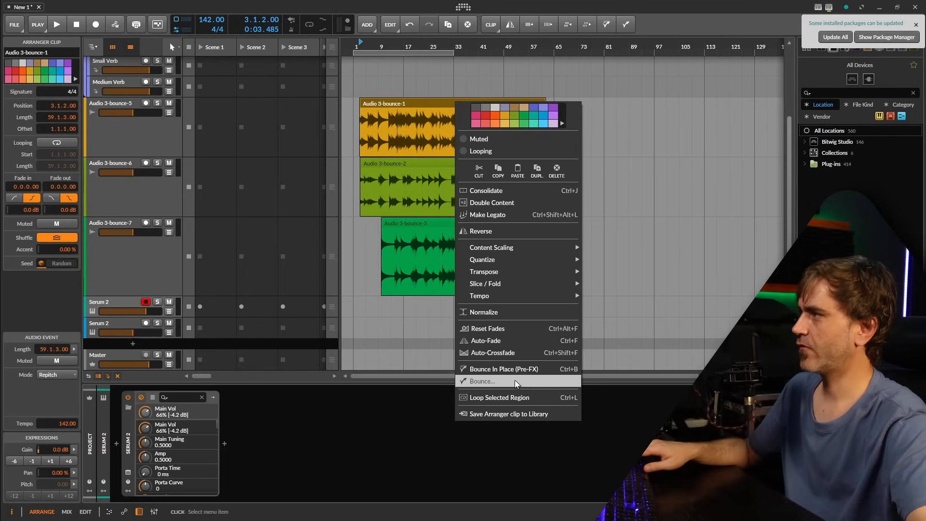
pyautogui.click(407, 106)
pyautogui.doubleClick(407, 106)
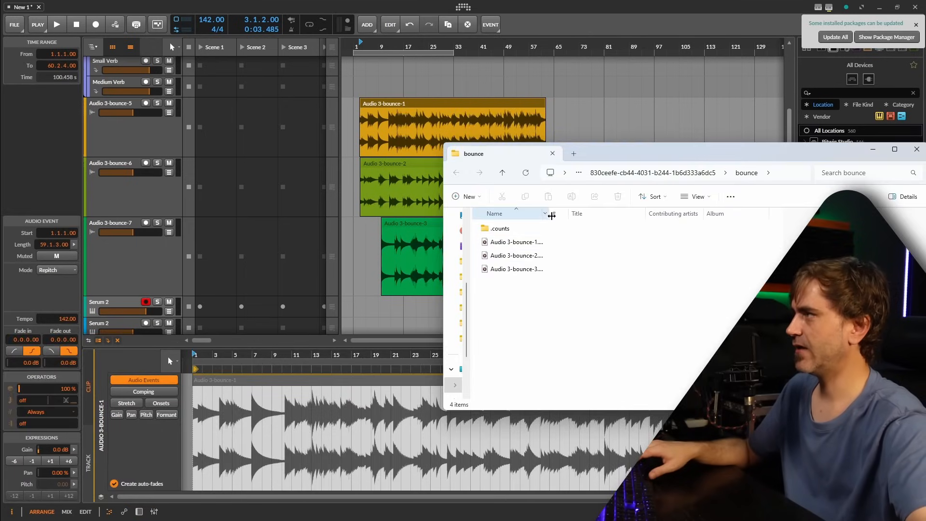
pyautogui.moveTo(551, 215); pyautogui.dragTo(761, 226)
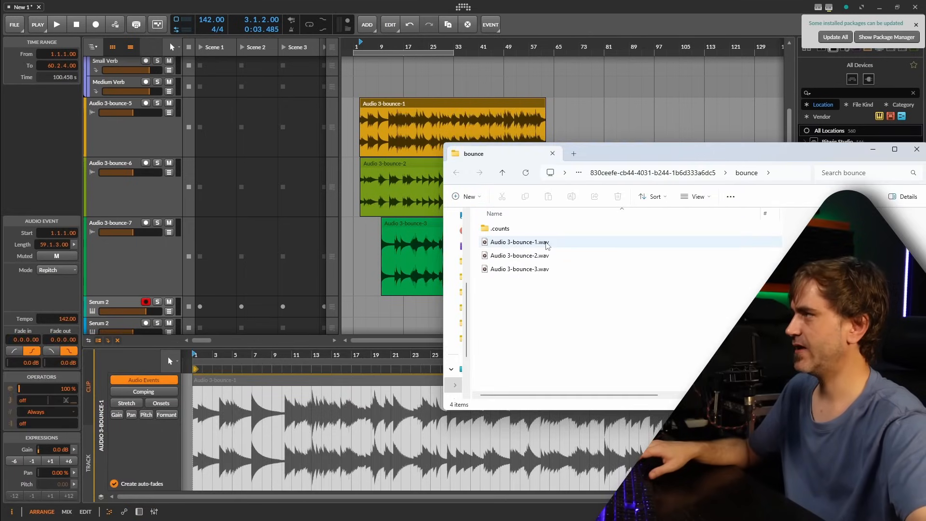
# Rename the three bounced files TongueDrum 1 A4, TongueDrum 2 A4 and TongueDrum 3 A4, and copy them.
pyautogui.click(547, 243)
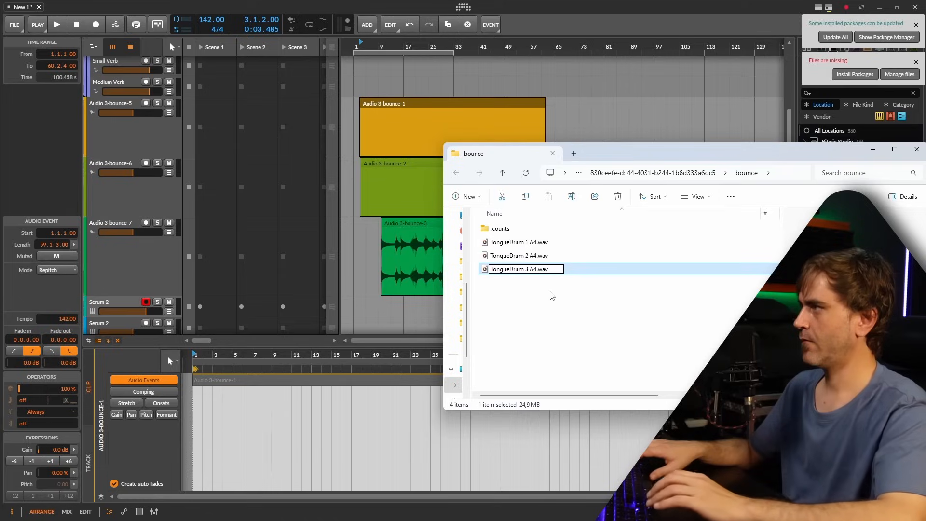
pyautogui.press('Return')
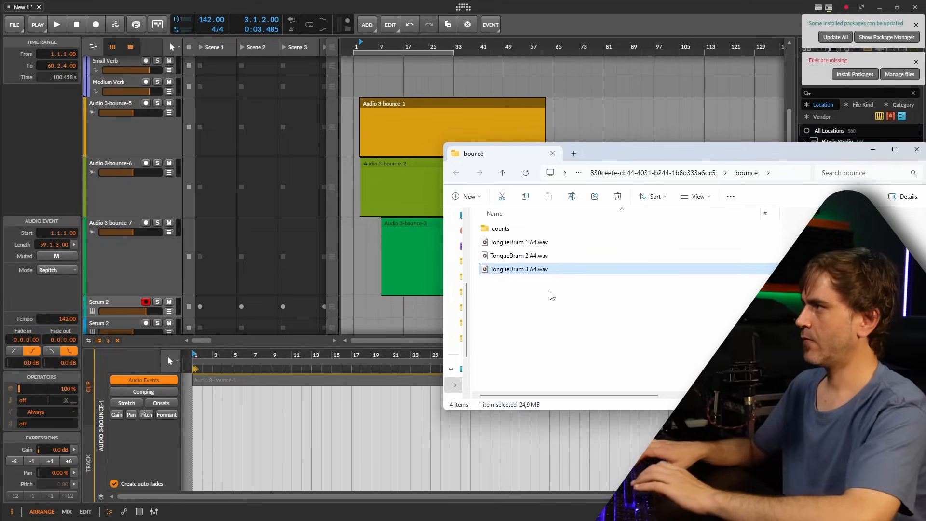
pyautogui.moveTo(593, 301); pyautogui.dragTo(512, 248)
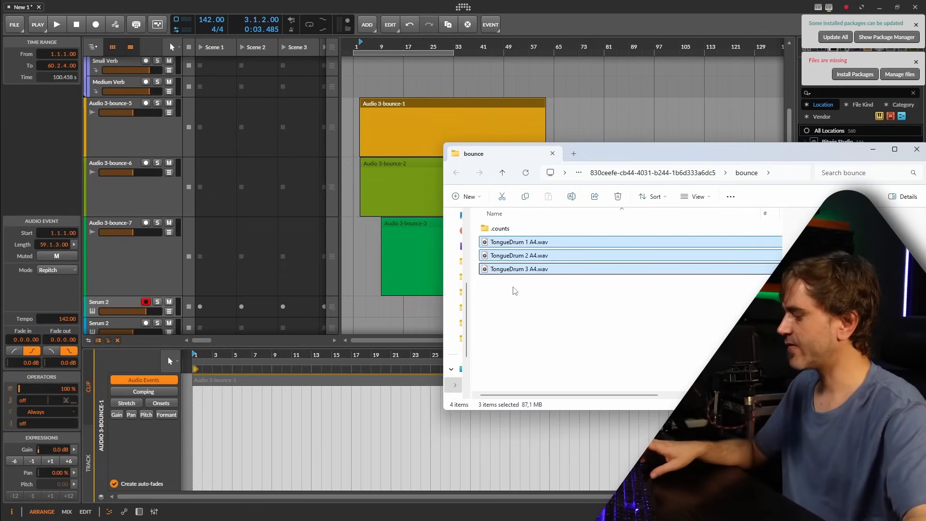
# Open the Serum 2 Presets folder from the second Serum 2 instance.
pyautogui.click(101, 271)
pyautogui.click(112, 327)
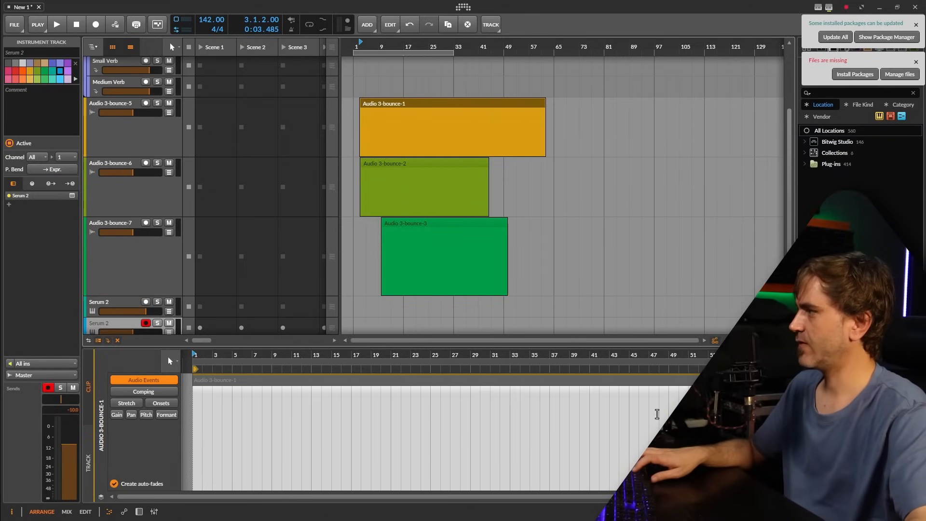
pyautogui.click(128, 474)
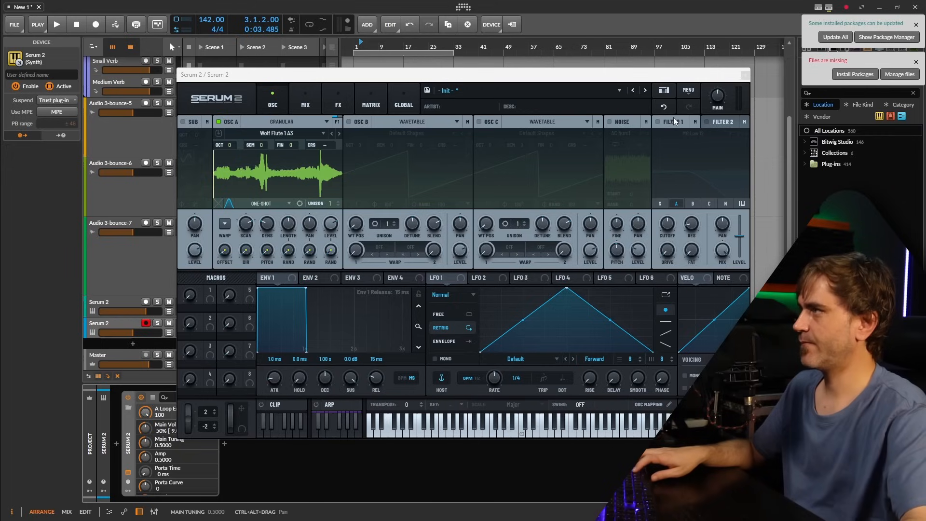
pyautogui.click(688, 91)
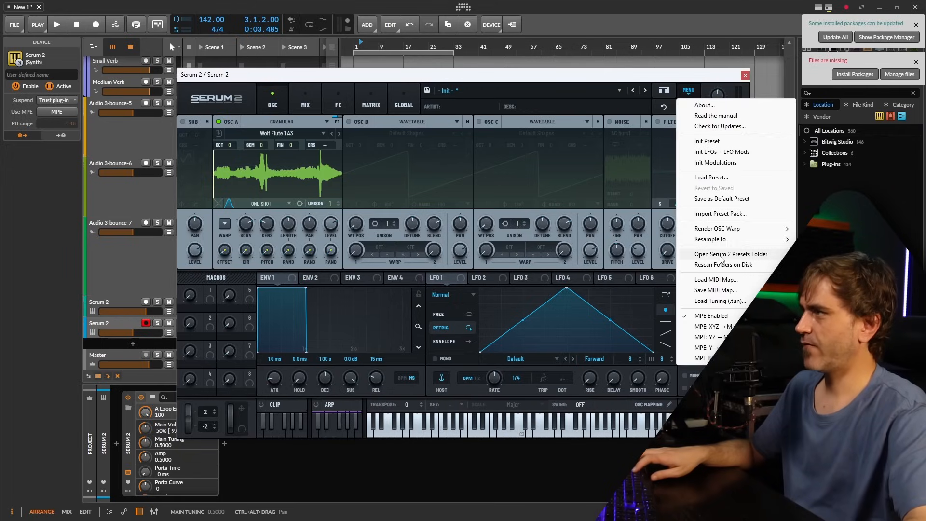
pyautogui.click(733, 421)
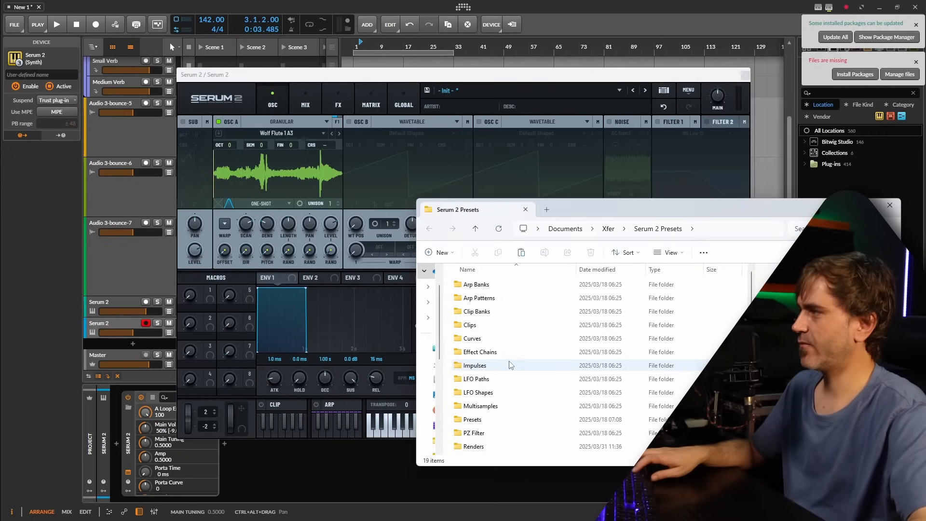
# Paste the three TongueDrum files into the Samples > User folder and widen the name column to show full names.
pyautogui.scroll(-2, 507, 363)
pyautogui.doubleClick(470, 381)
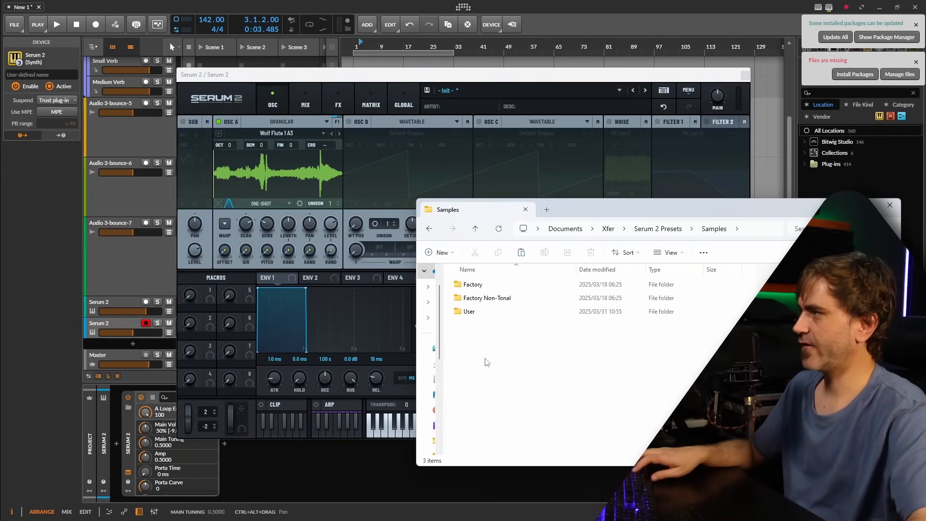
pyautogui.doubleClick(473, 314)
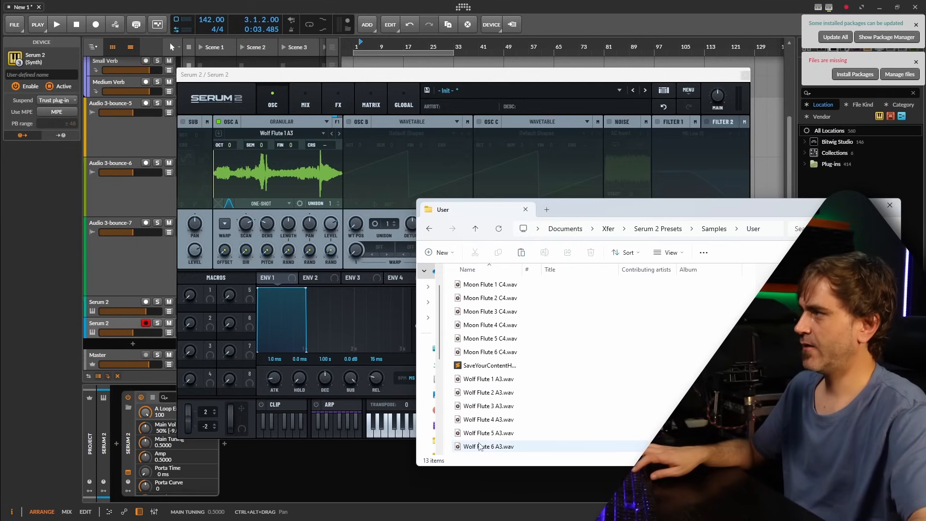
pyautogui.hotkey('ctrl', 'v')
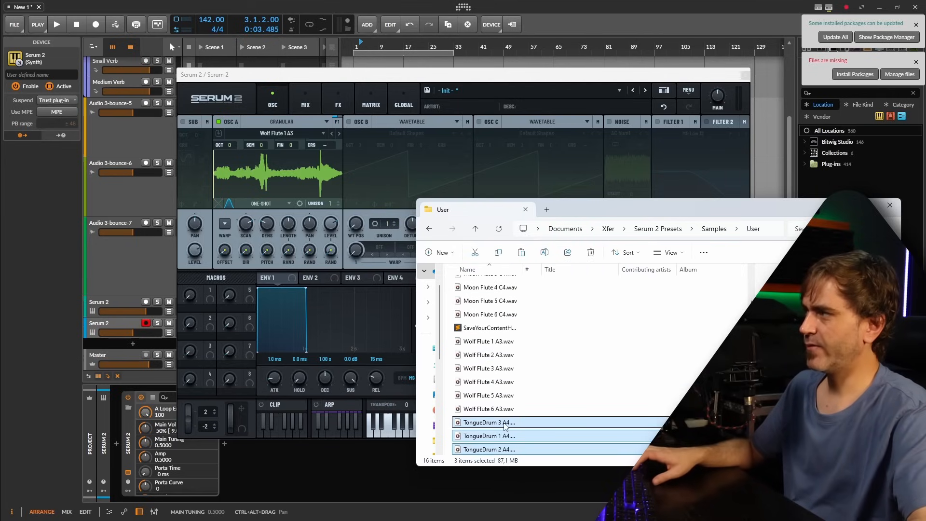
pyautogui.click(512, 427)
pyautogui.doubleClick(522, 269)
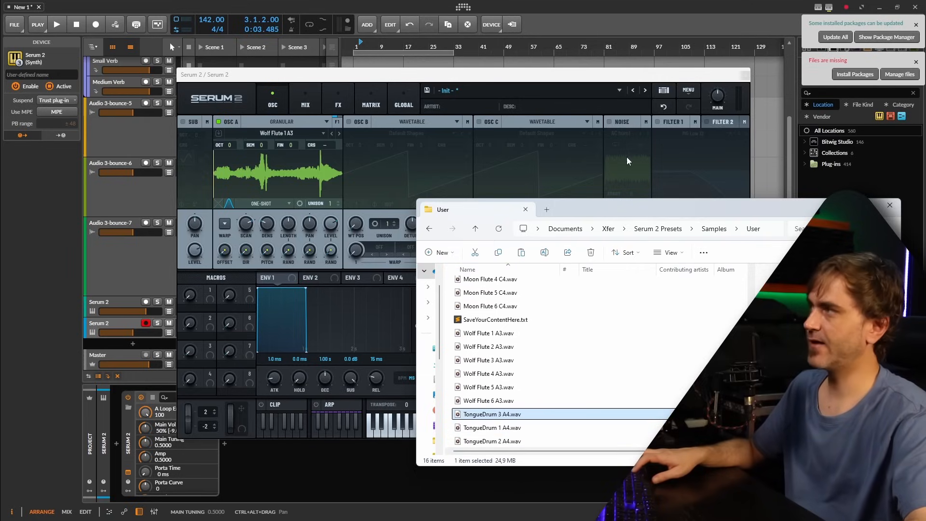
# Delete the second Serum 2 track and the three bounced audio tracks from the project.
pyautogui.click(745, 75)
pyautogui.click(115, 324)
pyautogui.press('Delete')
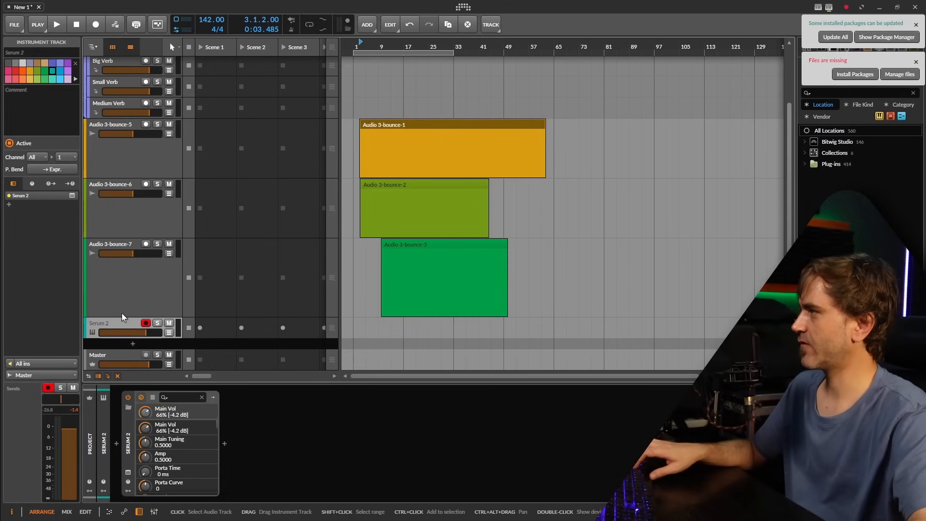
pyautogui.click(113, 304)
pyautogui.keyDown('shift'); pyautogui.click(128, 168); pyautogui.keyUp('shift')
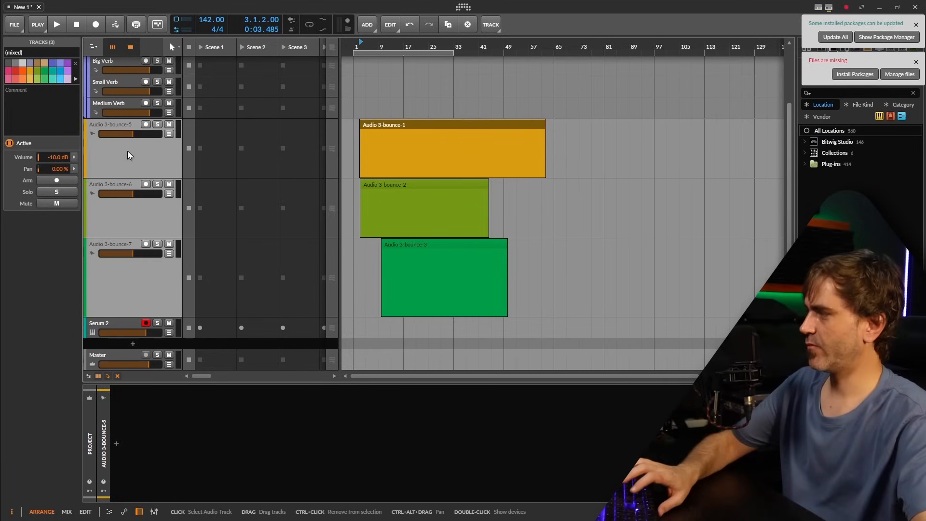
pyautogui.press('Delete')
# Load the user samples TongueDrum 1 A4, TongueDrum 2 A4 and TongueDrum 3 A4 into oscillators A, B and C respectively.
pyautogui.click(128, 472)
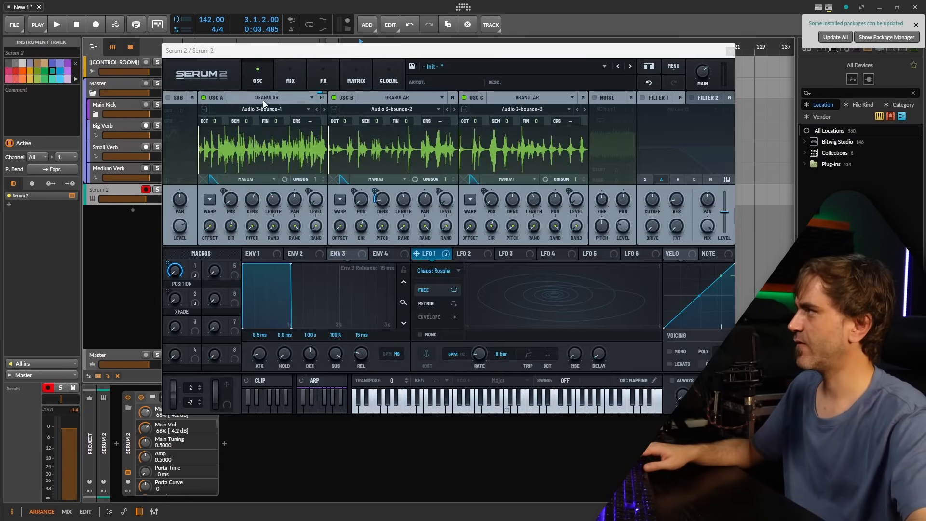
pyautogui.click(242, 110)
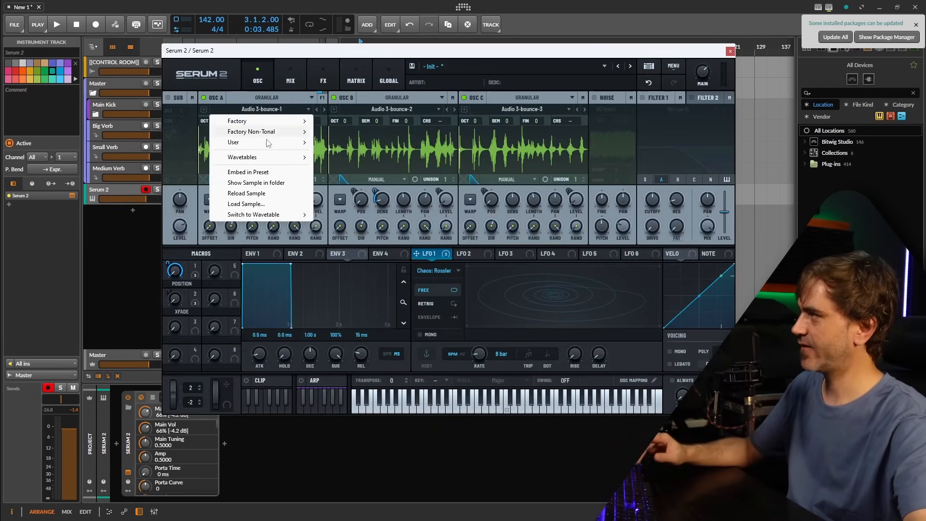
pyautogui.moveTo(270, 142)
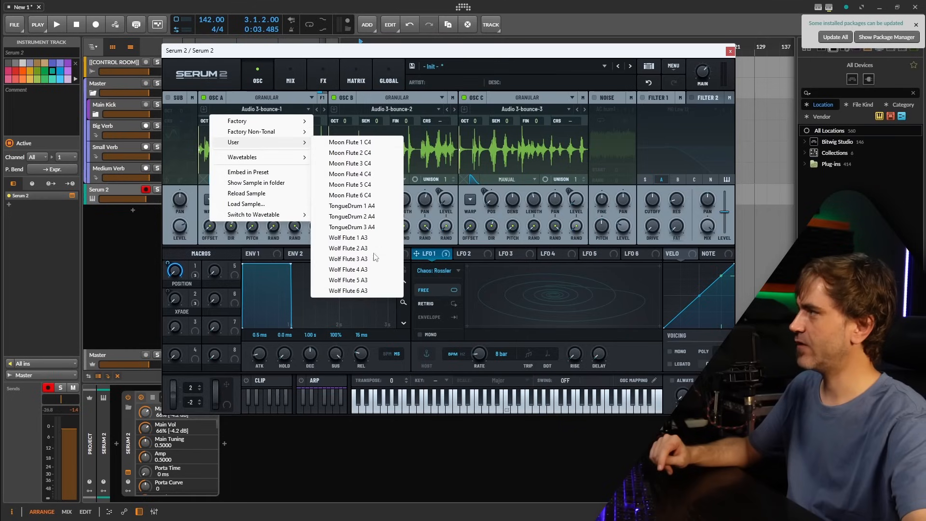
pyautogui.click(366, 207)
pyautogui.click(392, 109)
pyautogui.moveTo(381, 142)
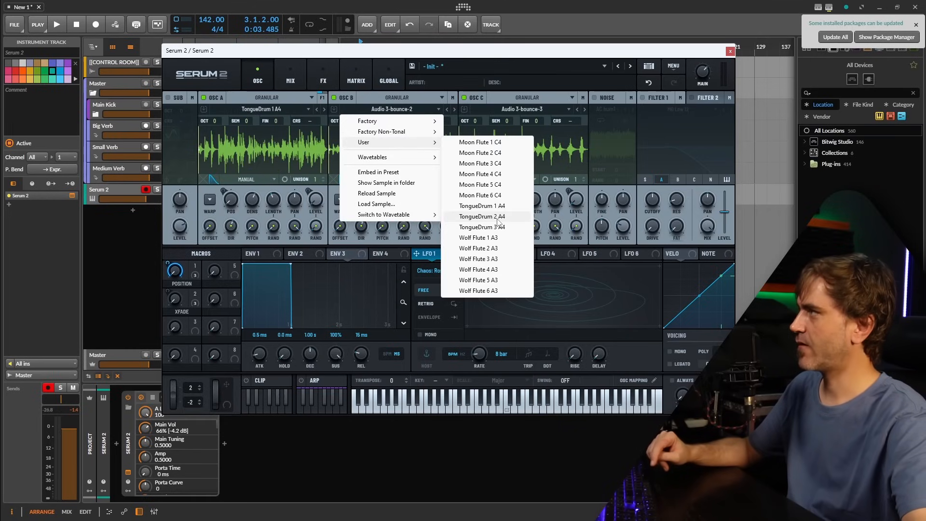
pyautogui.click(478, 216)
pyautogui.click(523, 109)
pyautogui.moveTo(511, 142)
pyautogui.click(605, 225)
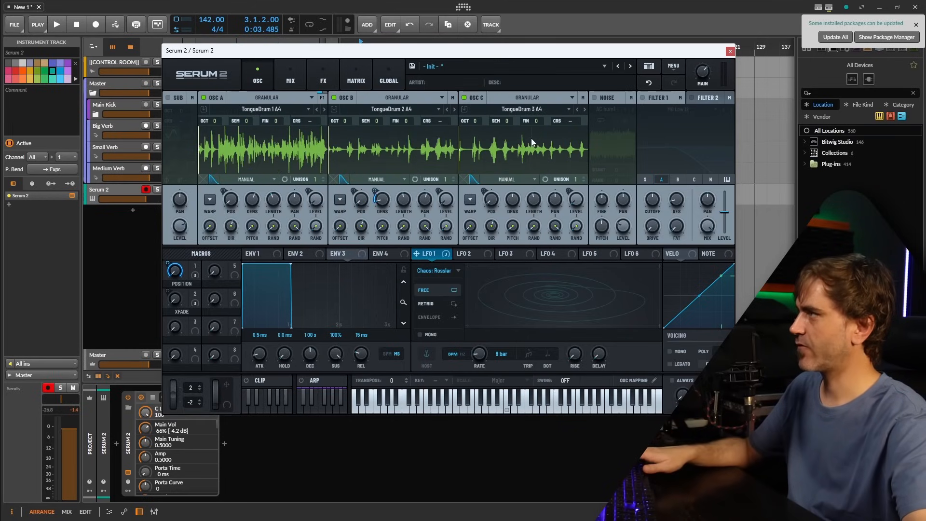
# Normalize the samples in oscillators C and B.
pyautogui.rightClick(531, 138)
pyautogui.click(562, 182)
pyautogui.rightClick(367, 141)
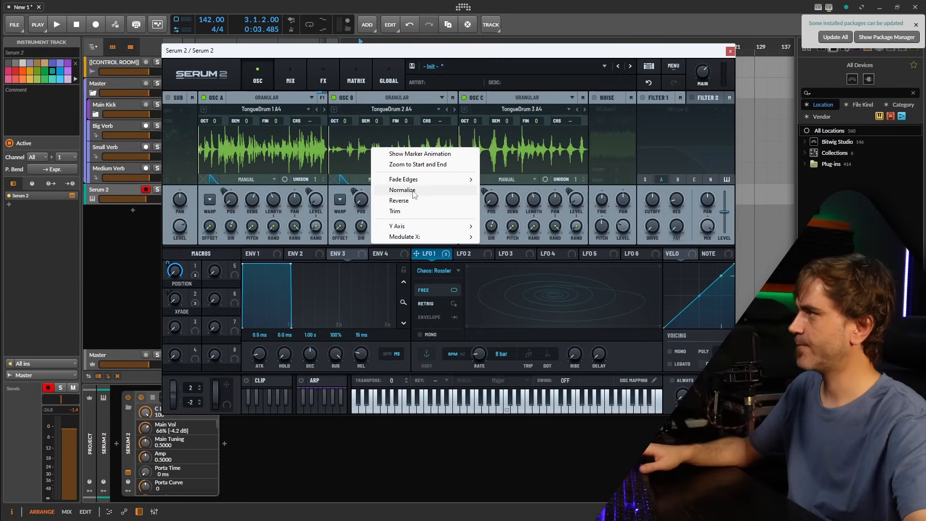
pyautogui.click(385, 183)
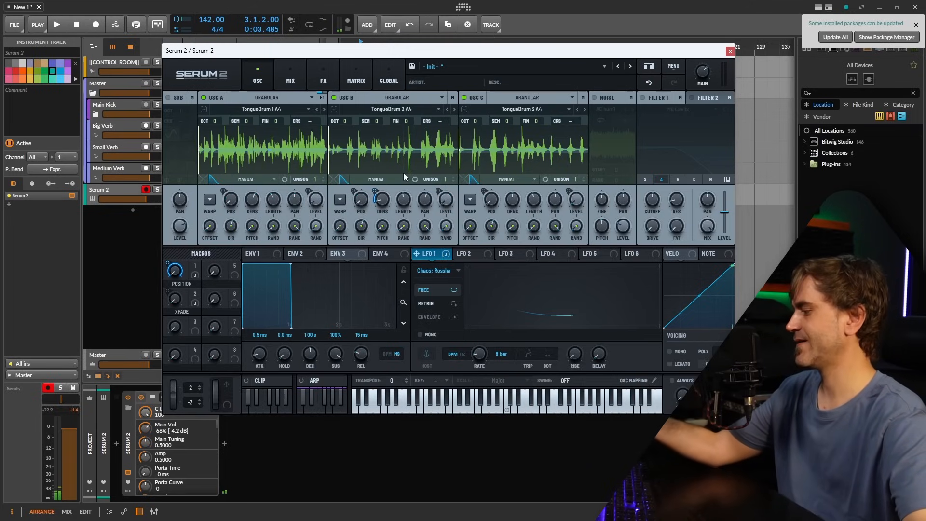
# Set the synth's main volume to 77% and save the patch as the user preset TongueDrumGenerativeGranular1.
pyautogui.moveTo(704, 75); pyautogui.dragTo(703, 70)
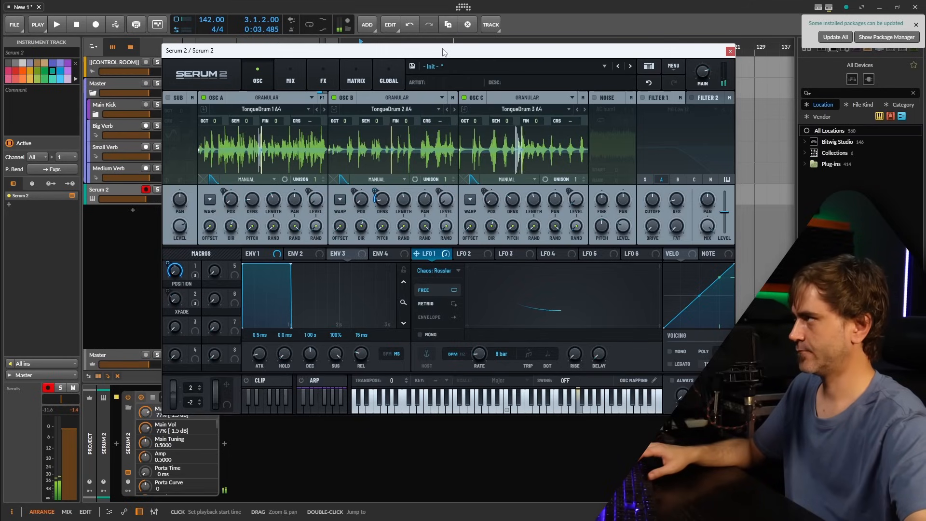
pyautogui.click(412, 67)
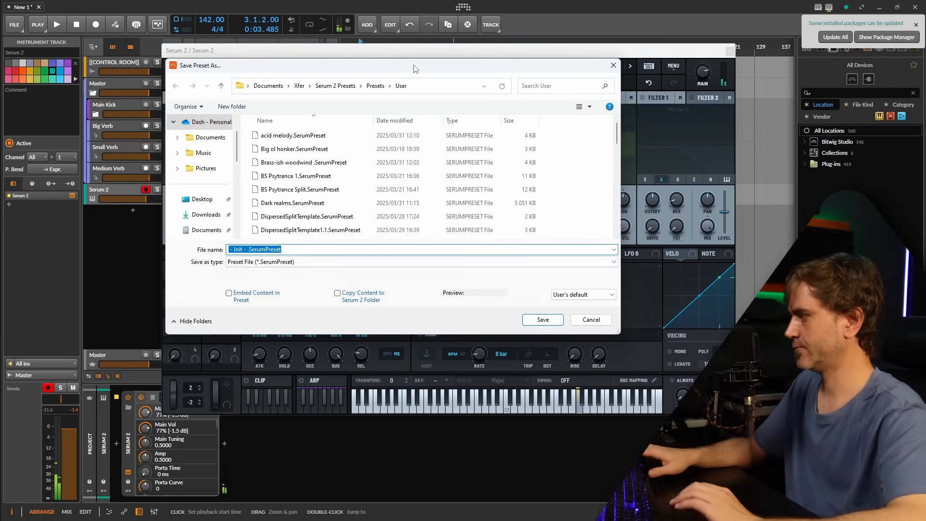
pyautogui.write('TongueDru')
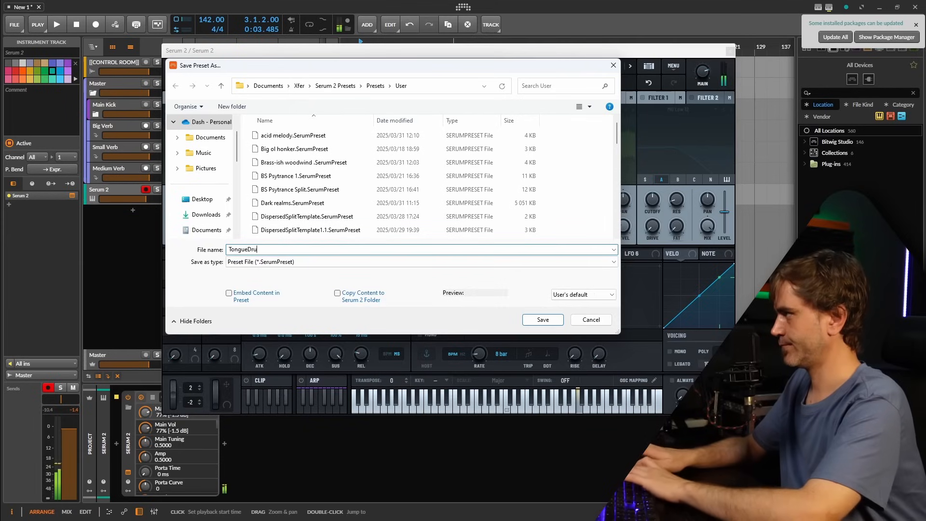
pyautogui.write('mGener')
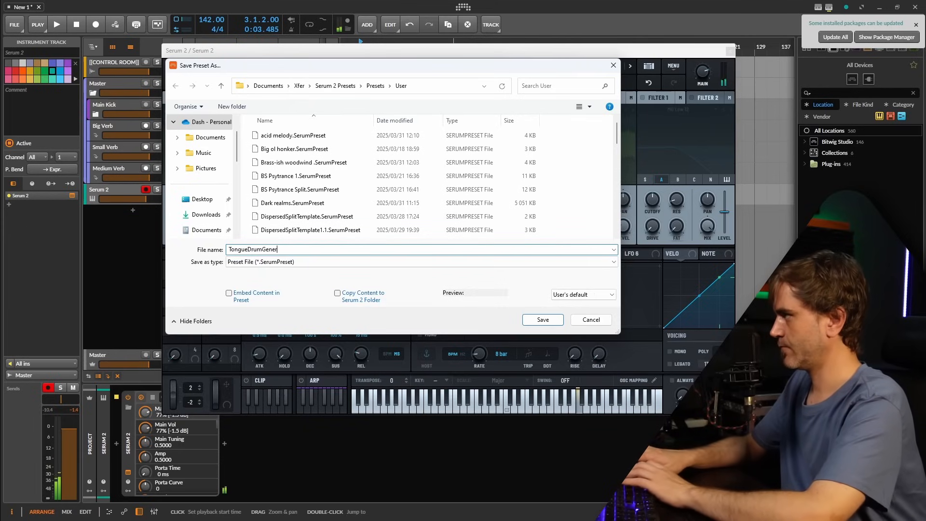
pyautogui.write('ativeGranular1')
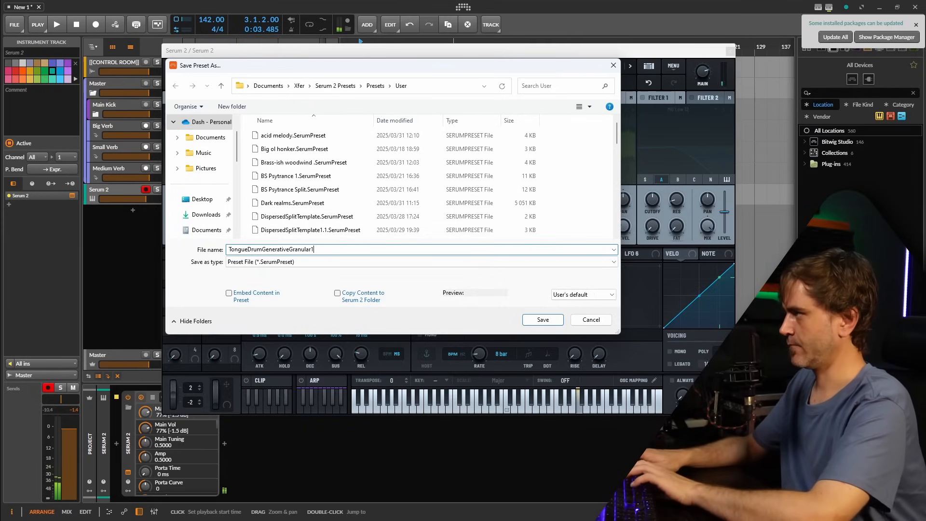
pyautogui.press('Return')
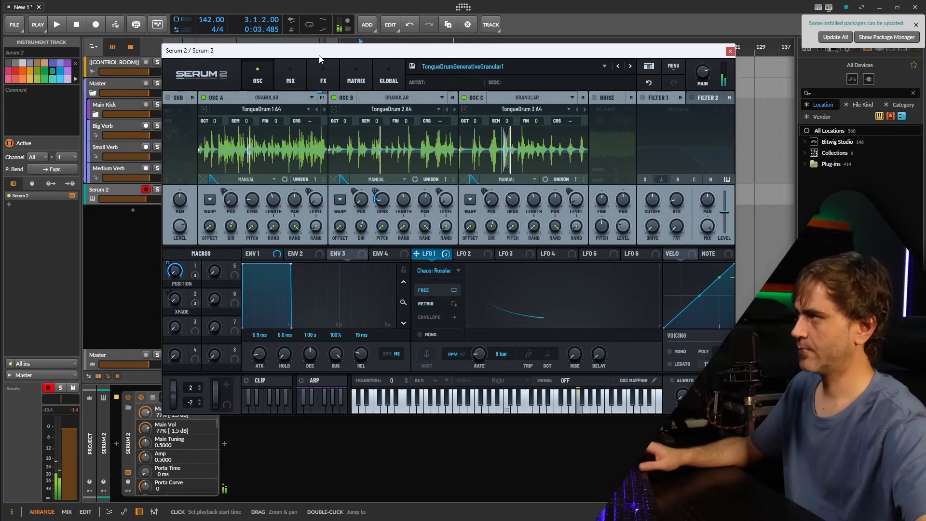
# Set the grain window skew of oscillator C to -87 and return to its waveform view.
pyautogui.click(473, 179)
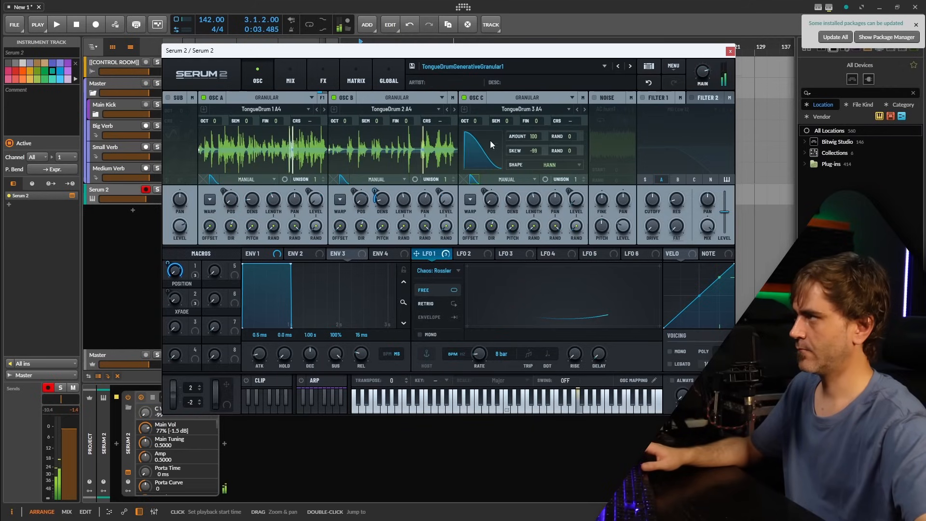
pyautogui.moveTo(534, 153); pyautogui.dragTo(537, 149)
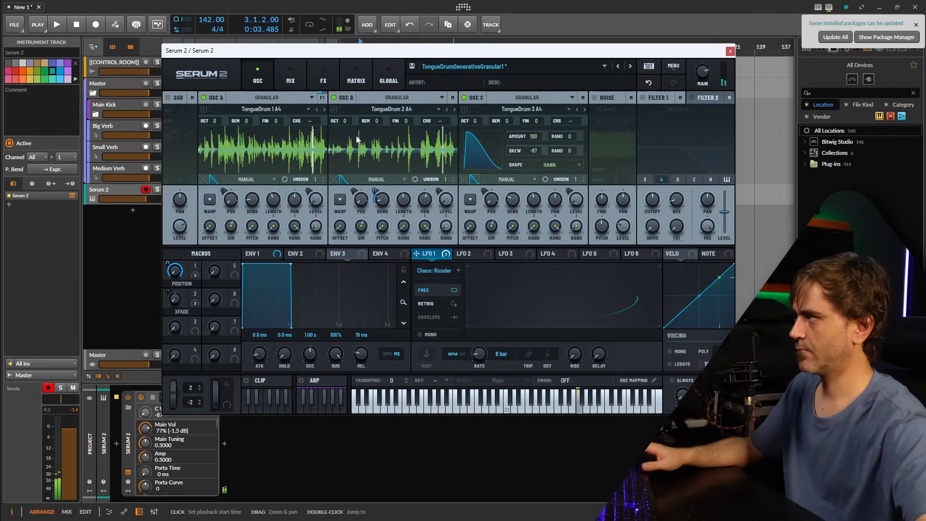
pyautogui.click(509, 100)
pyautogui.click(531, 90)
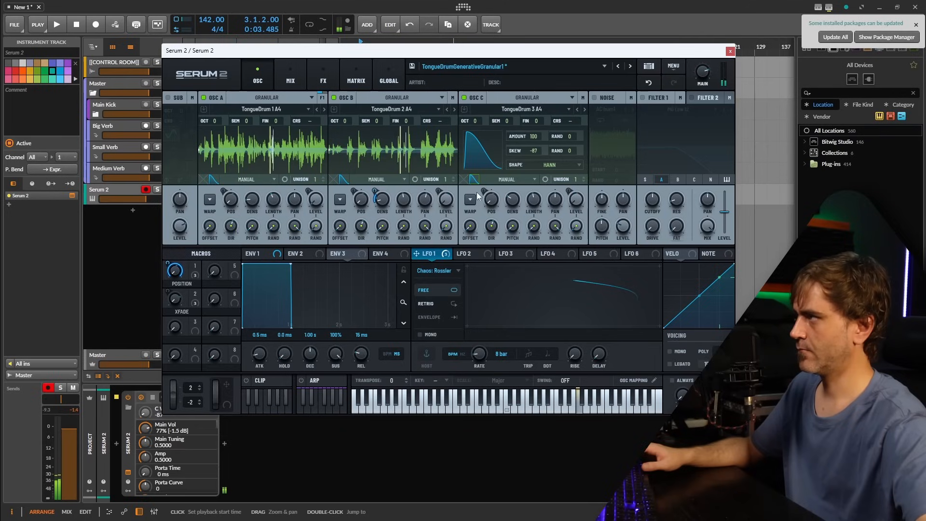
pyautogui.click(473, 181)
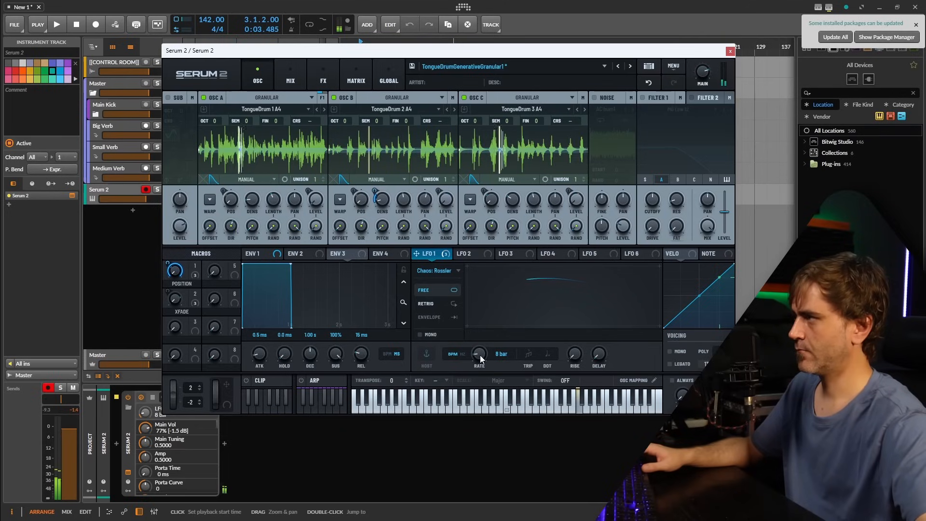
# Set the LFO 1 rate to 16 bar and save over the existing TongueDrumGenerativeGranular1 preset.
pyautogui.moveTo(479, 358); pyautogui.dragTo(479, 366)
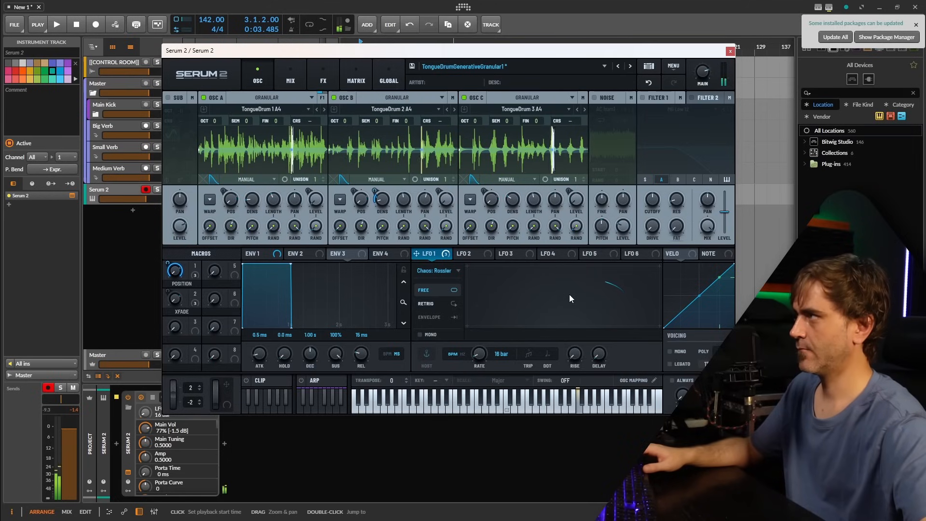
pyautogui.click(412, 66)
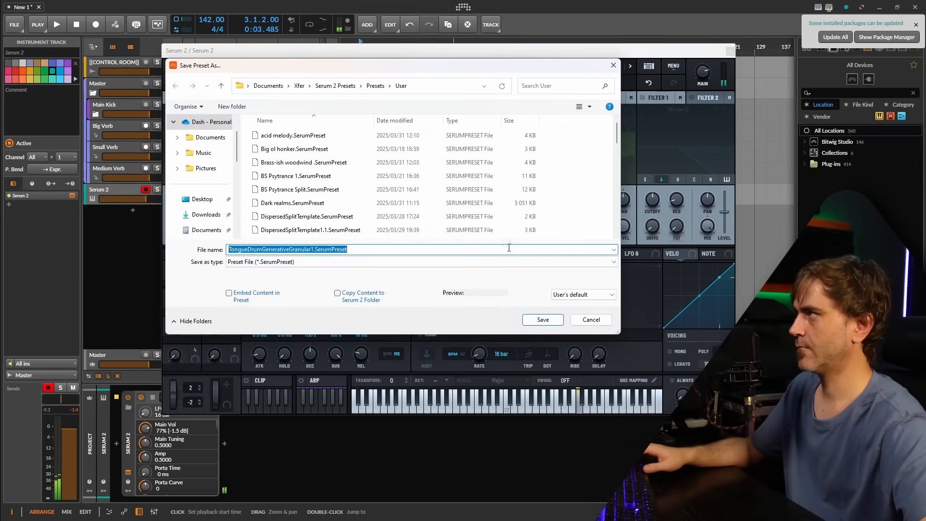
pyautogui.click(542, 321)
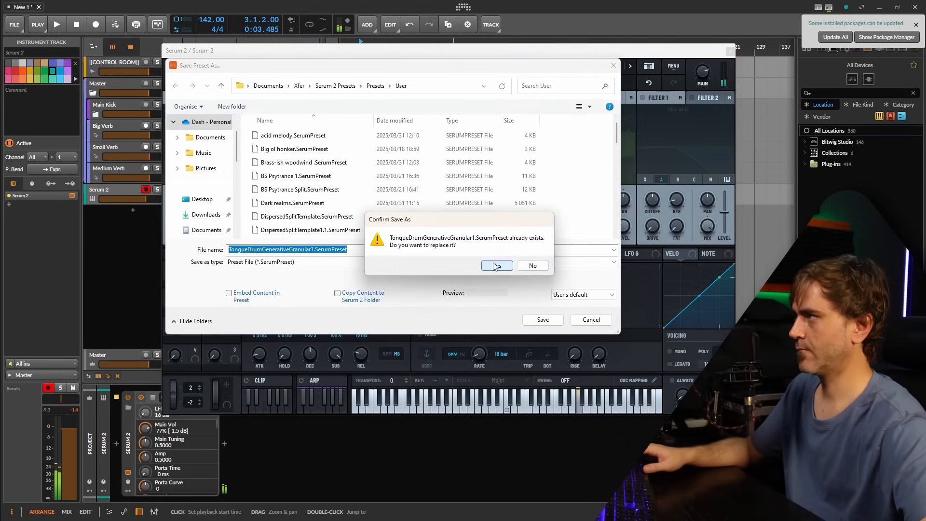
pyautogui.click(495, 266)
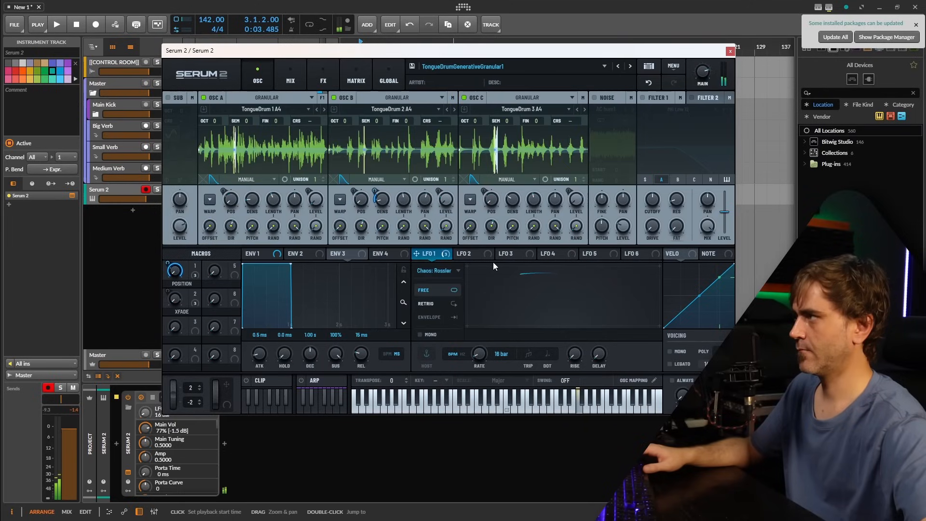
# Start playback with the preset MoonFlute Stacks Granular loaded and set the main volume to 58%.
pyautogui.press('space')
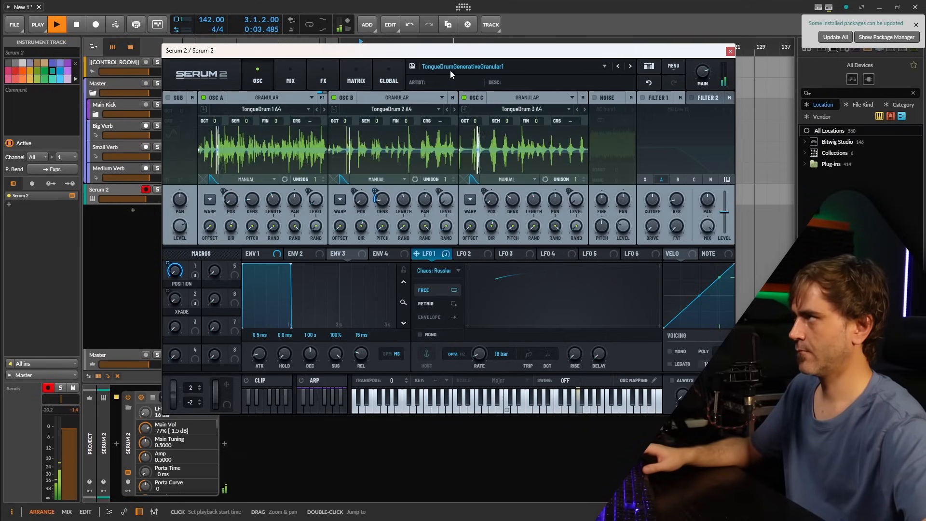
pyautogui.click(451, 74)
pyautogui.moveTo(448, 92)
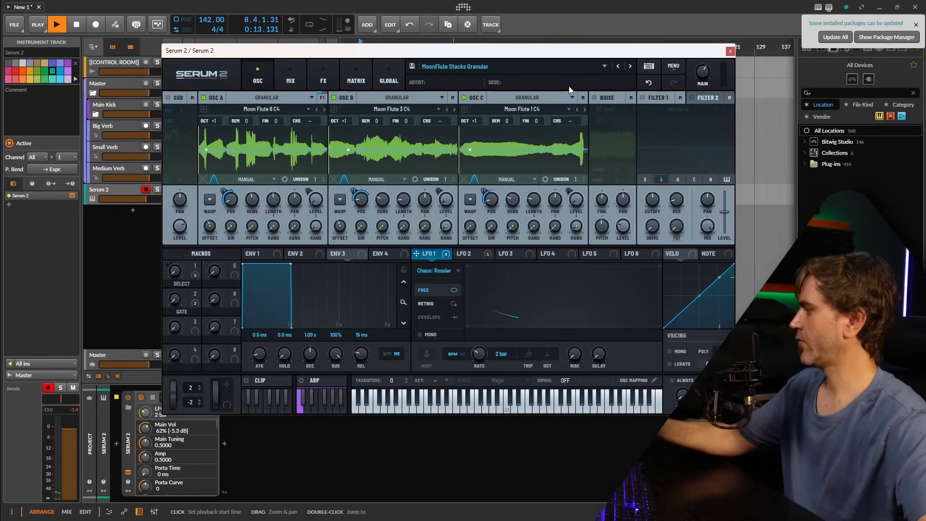
pyautogui.click(536, 275)
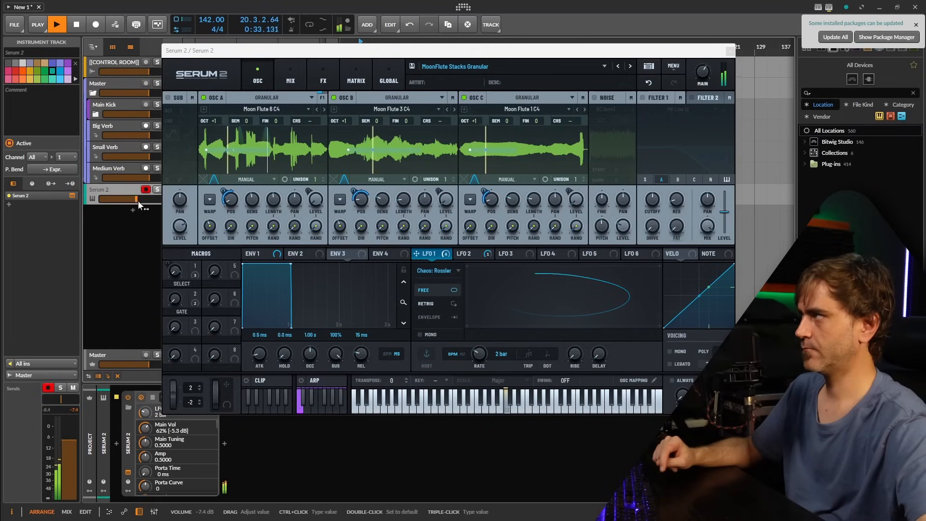
pyautogui.moveTo(710, 74); pyautogui.dragTo(707, 77)
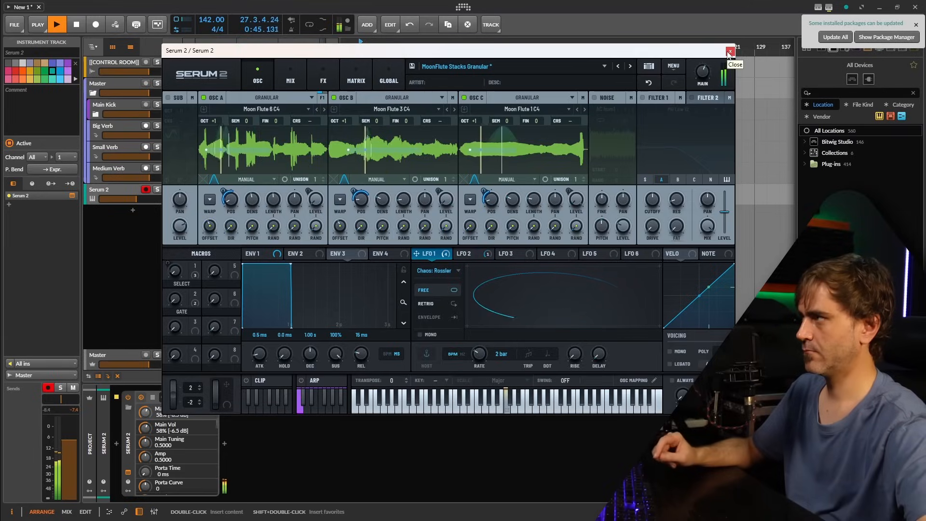
# Close the Serum 2 plugin window and stop the project's playback.
pyautogui.click(728, 51)
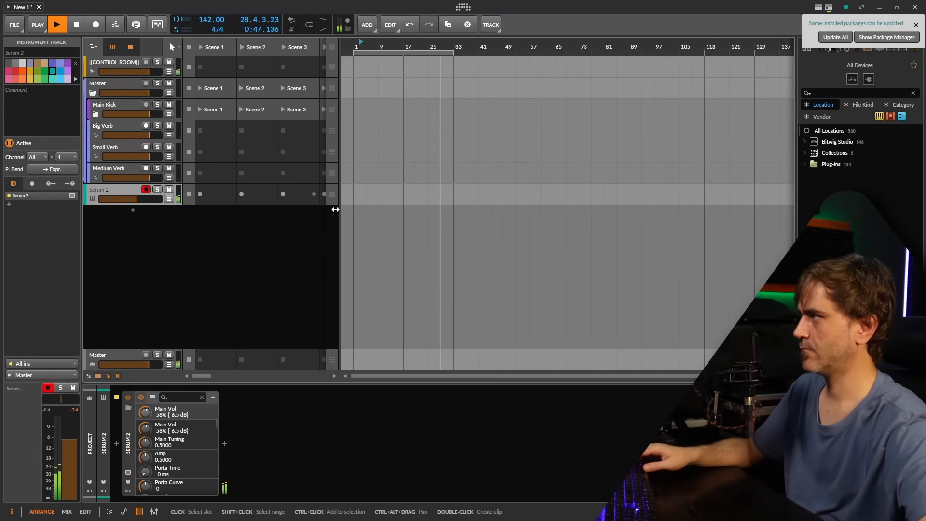
pyautogui.click(233, 264)
pyautogui.press('space')
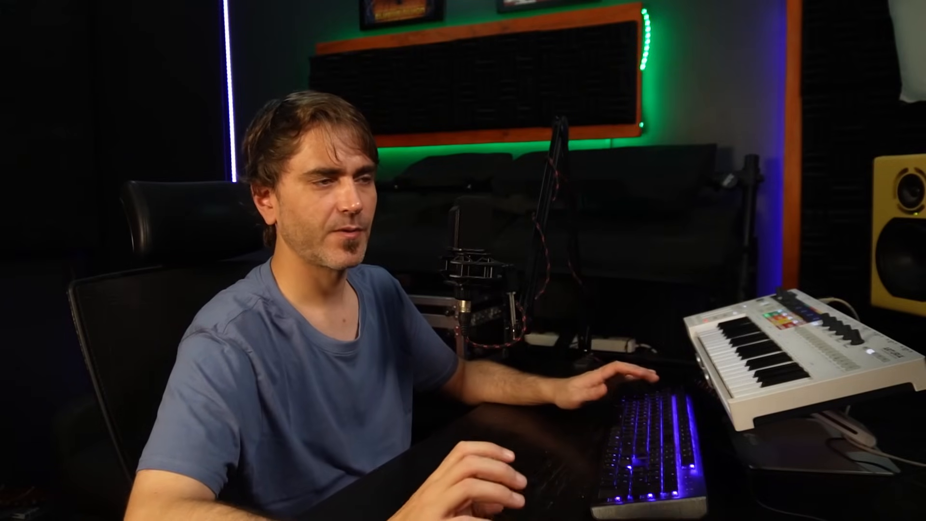